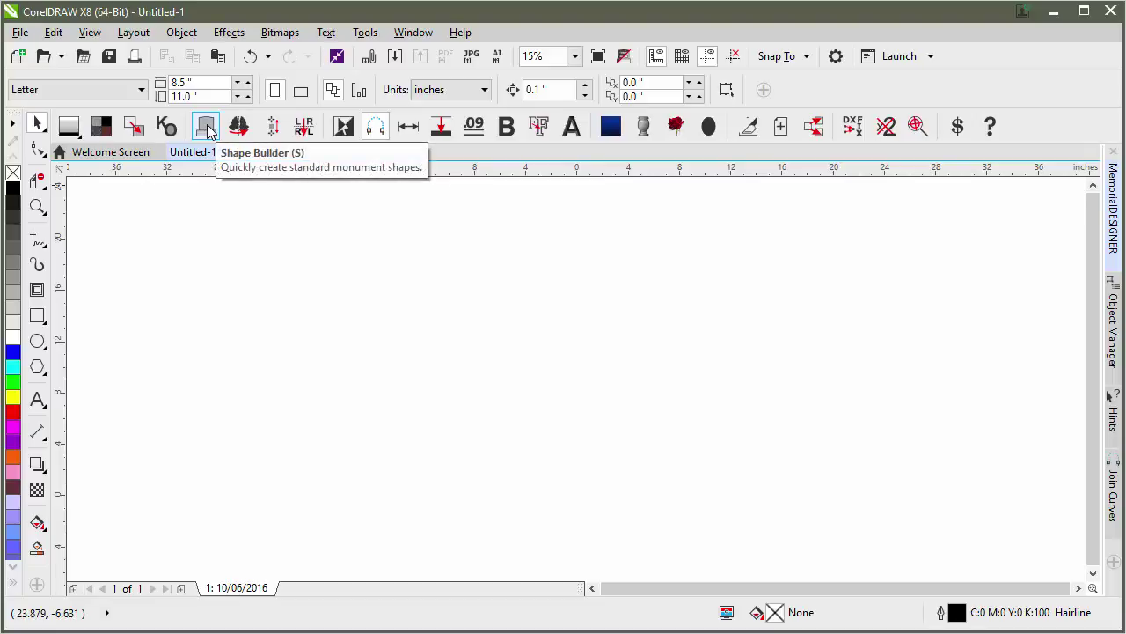
Open Shape Builder with a live preview of a 36 × 20 Serp Top stone on a 48 × 6 base.
left_click(206, 127)
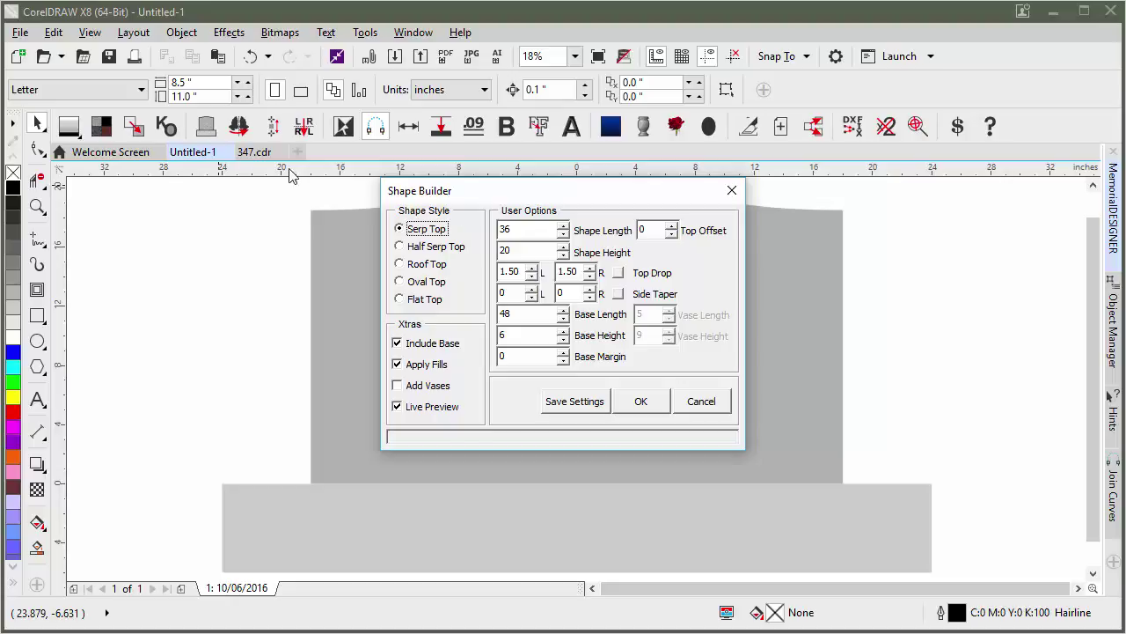
left_click_drag(470, 199, 803, 273)
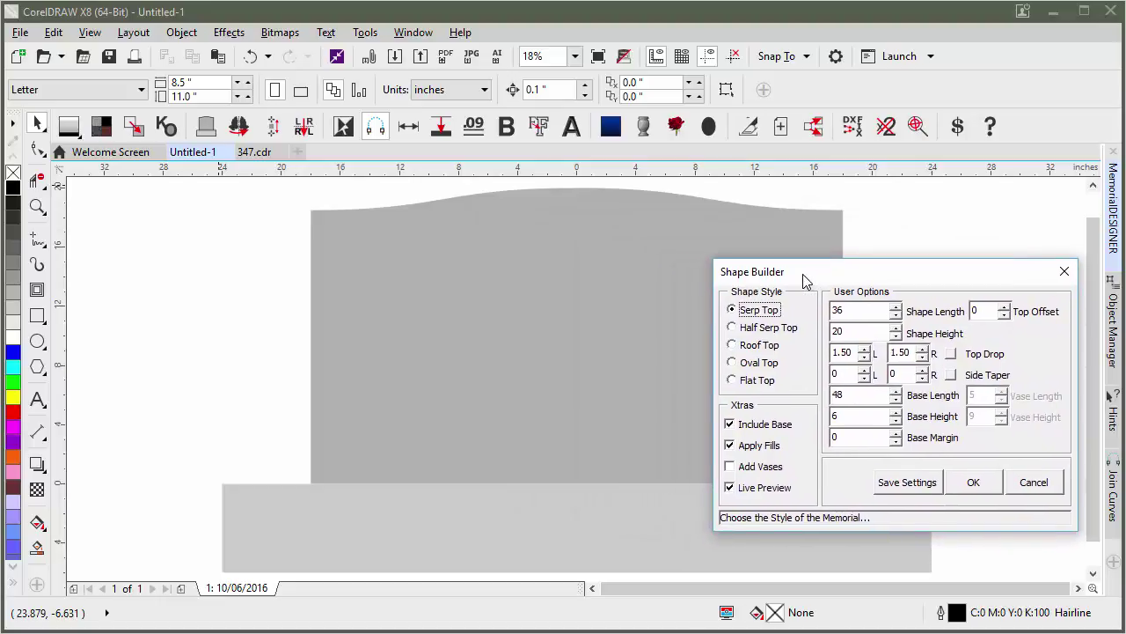
left_click(730, 487)
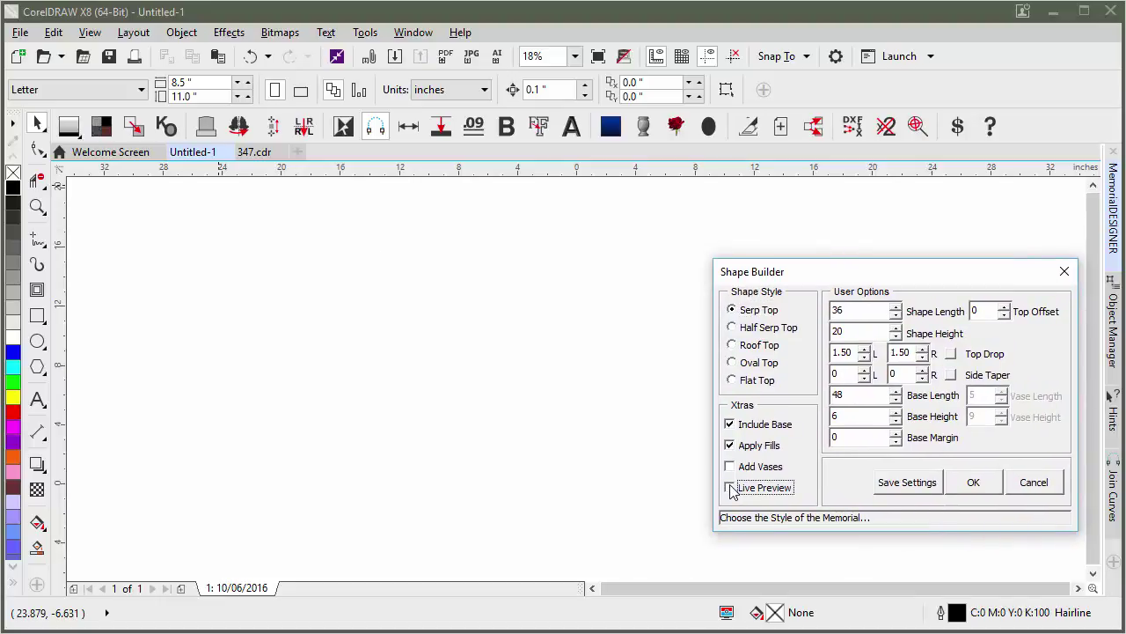
left_click(729, 487)
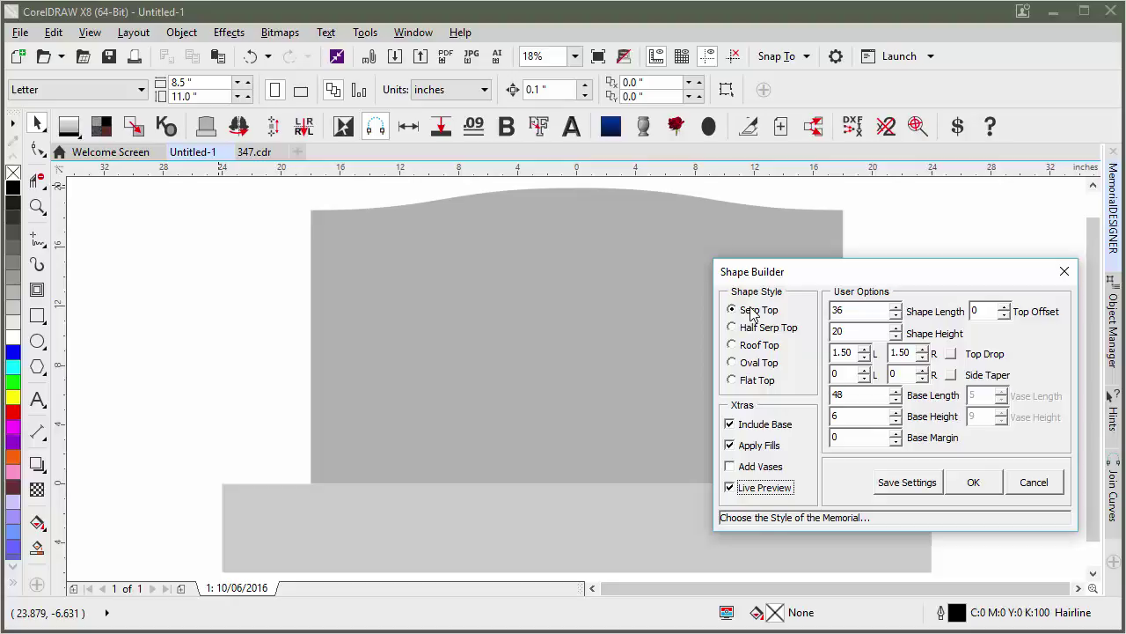
Compare the half-serpentine, oval, flat and serpentine tops, then settle on the Roof Top style.
left_click(732, 328)
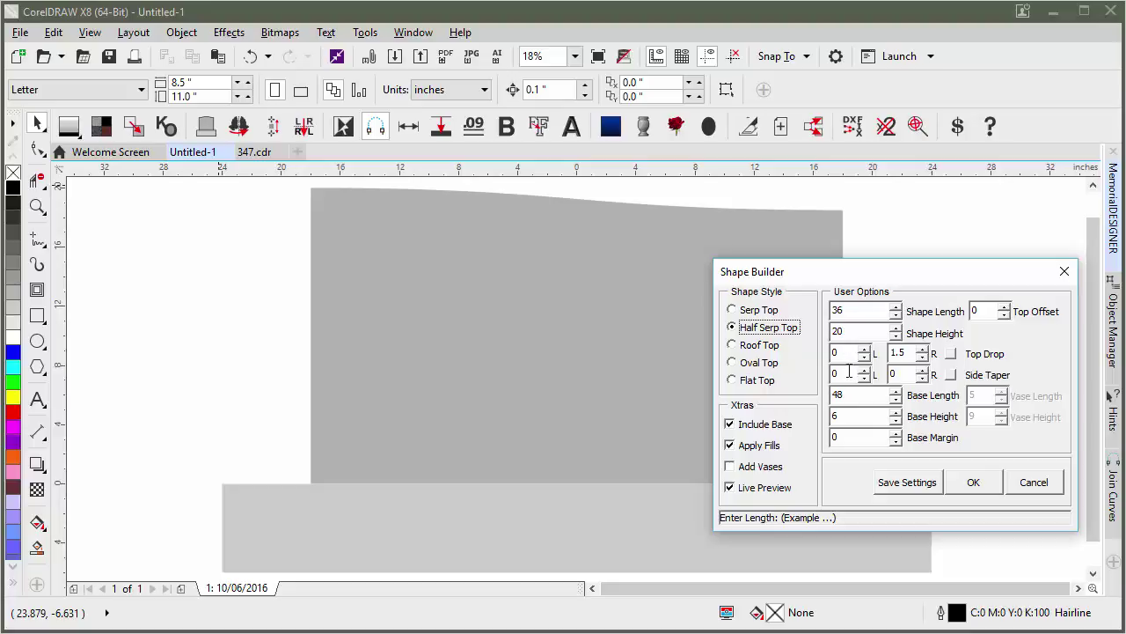
left_click(733, 346)
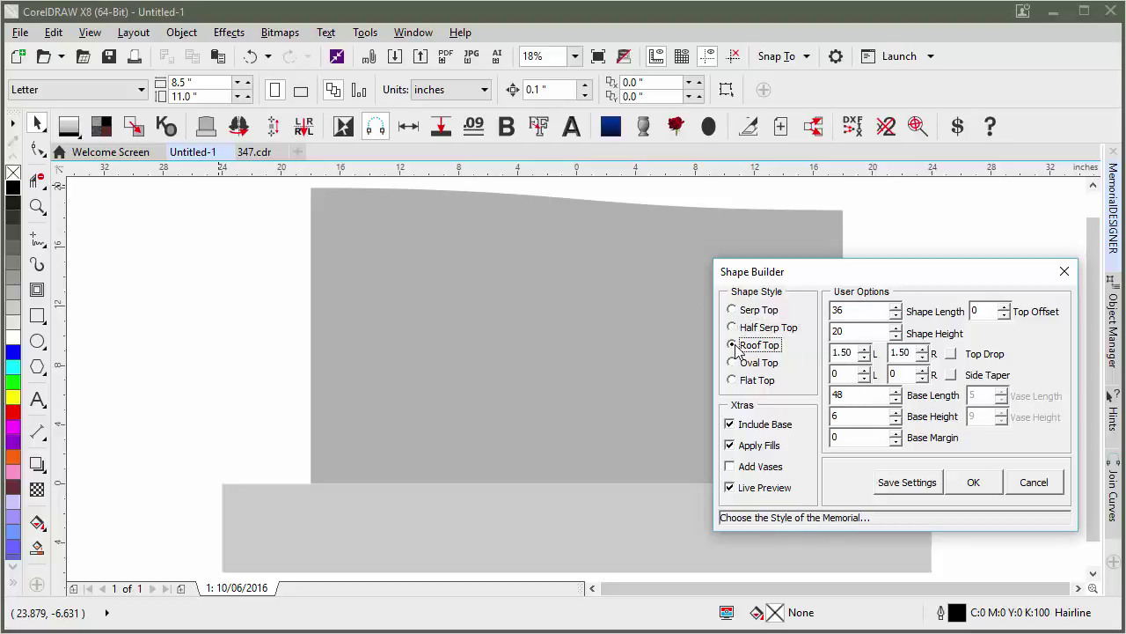
left_click(734, 363)
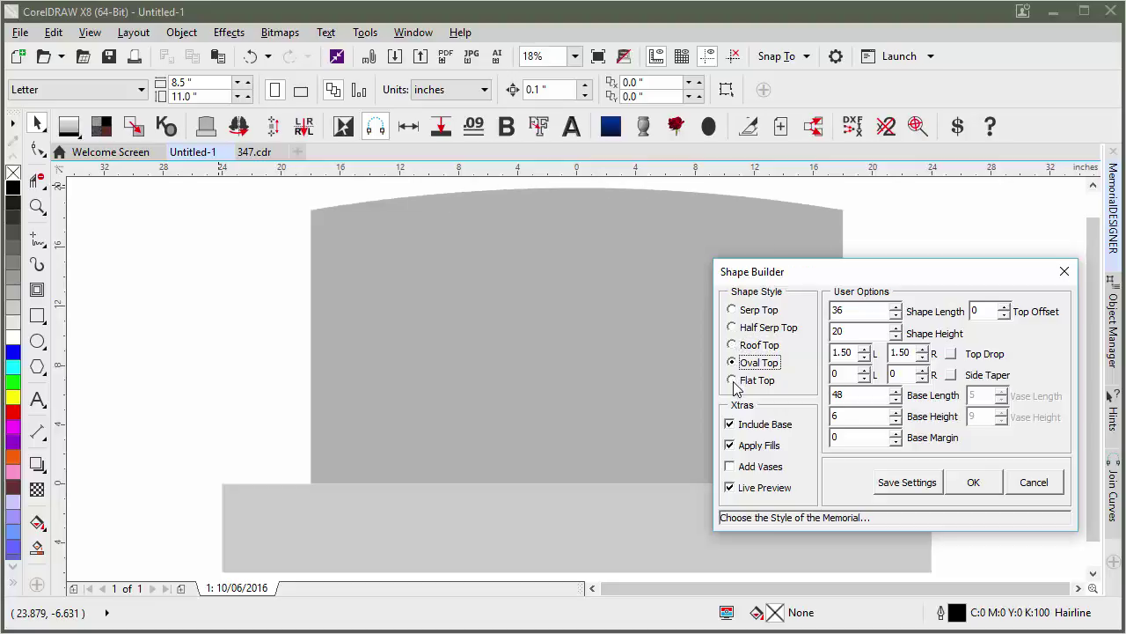
left_click(733, 380)
left_click(733, 310)
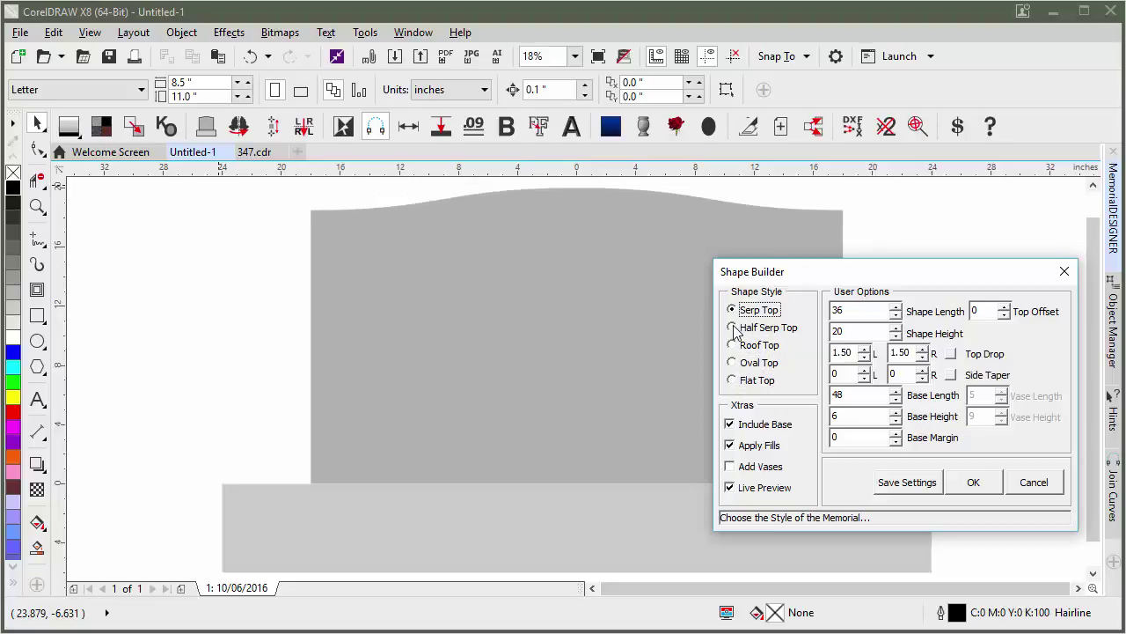
left_click(734, 329)
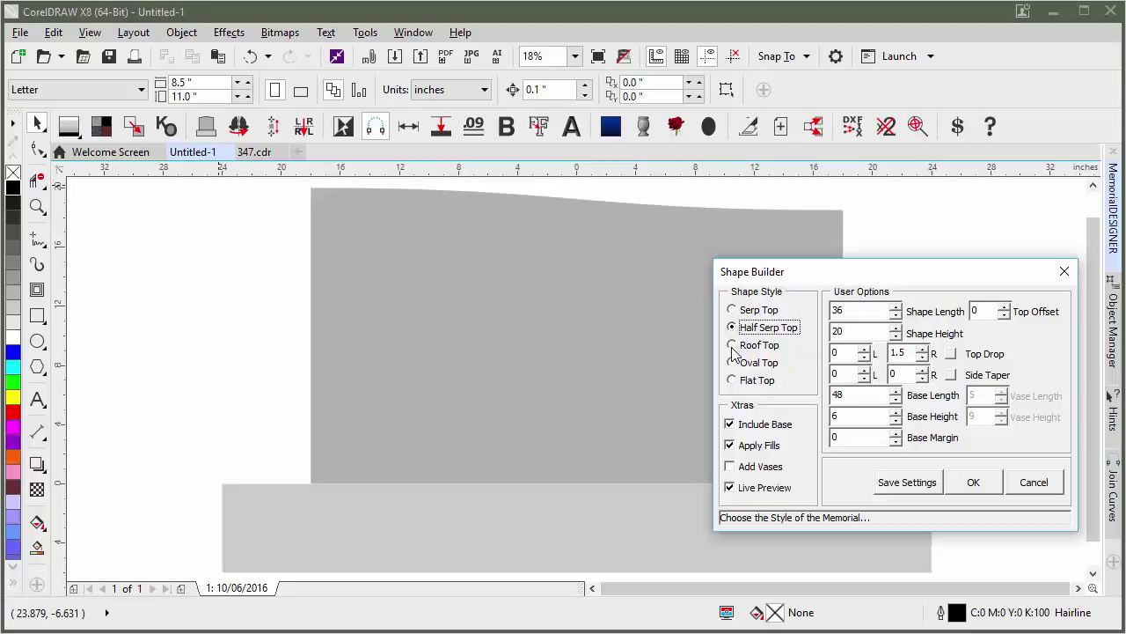
left_click(733, 346)
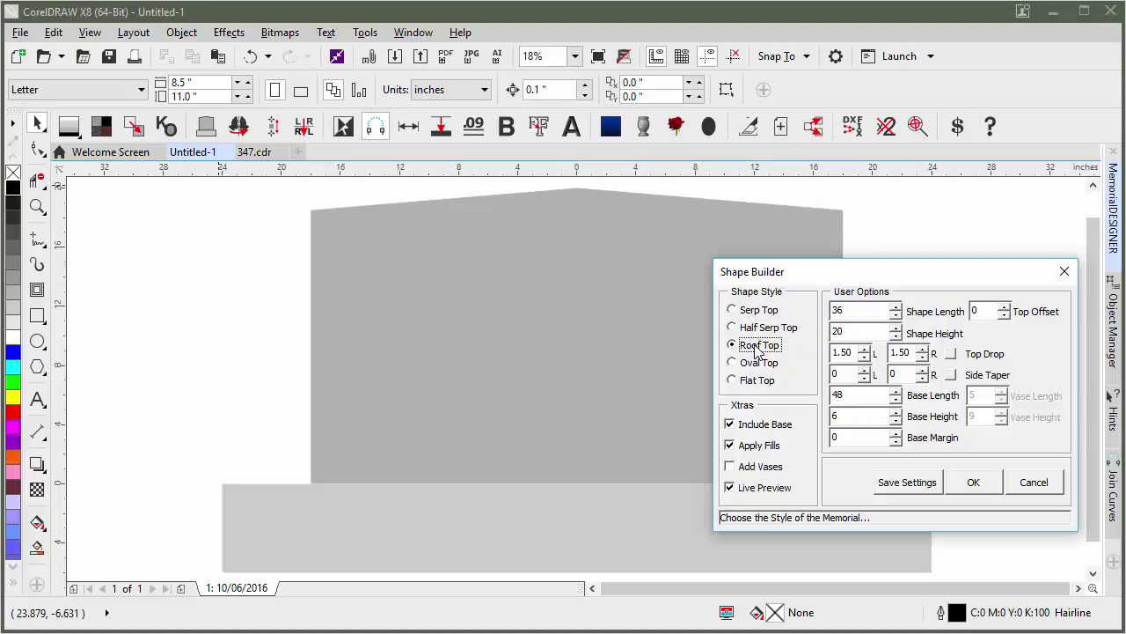
left_click(845, 311)
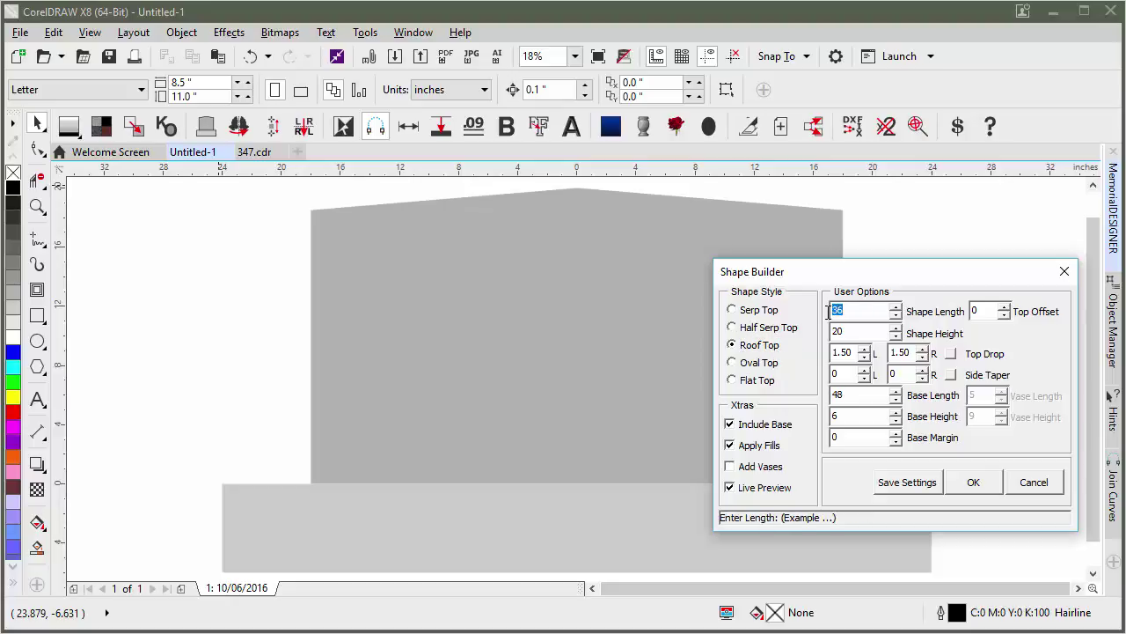
Set Shape Length 42, Shape Height 24, Base Length 60 and Base Margin 1.5.
type("42")
left_click(851, 330)
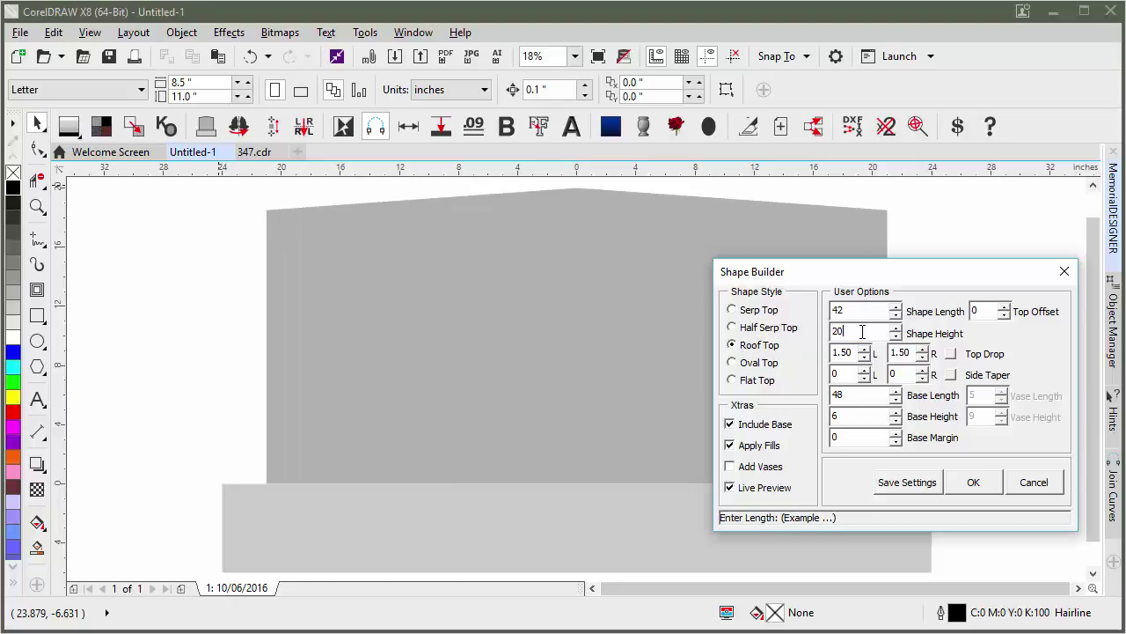
type("24")
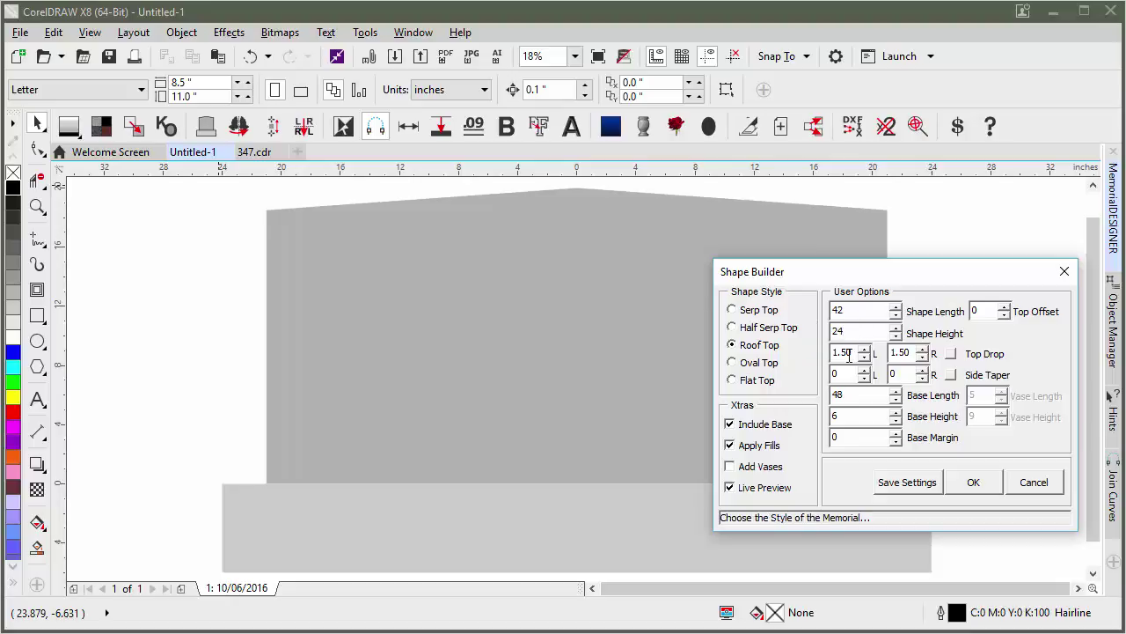
left_click(848, 354)
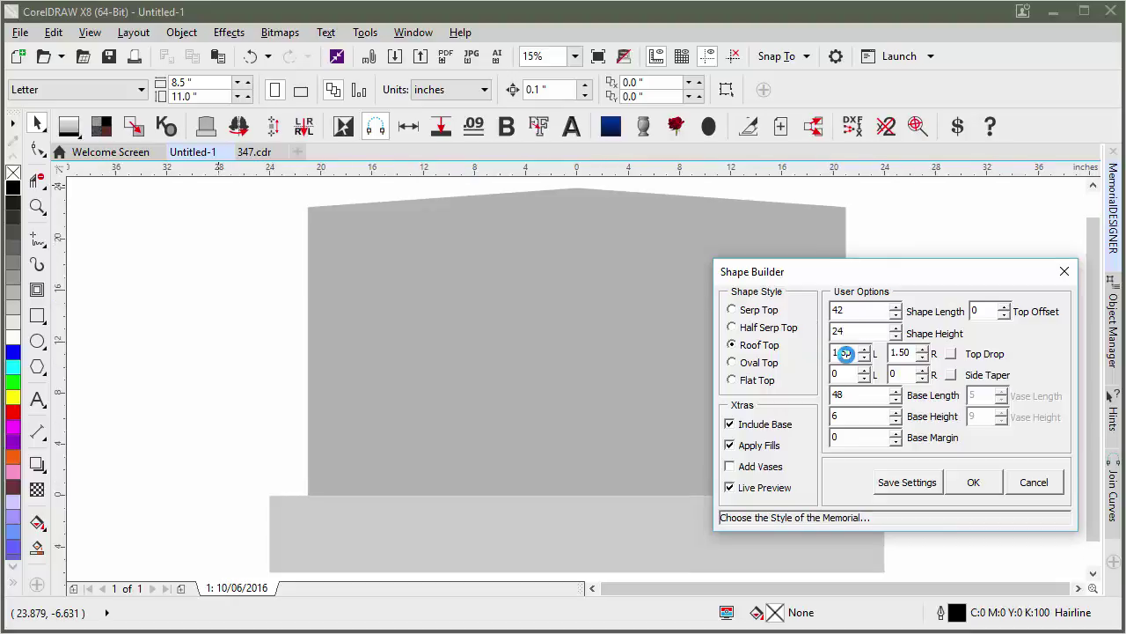
double_click(840, 398)
type("60")
left_click(847, 419)
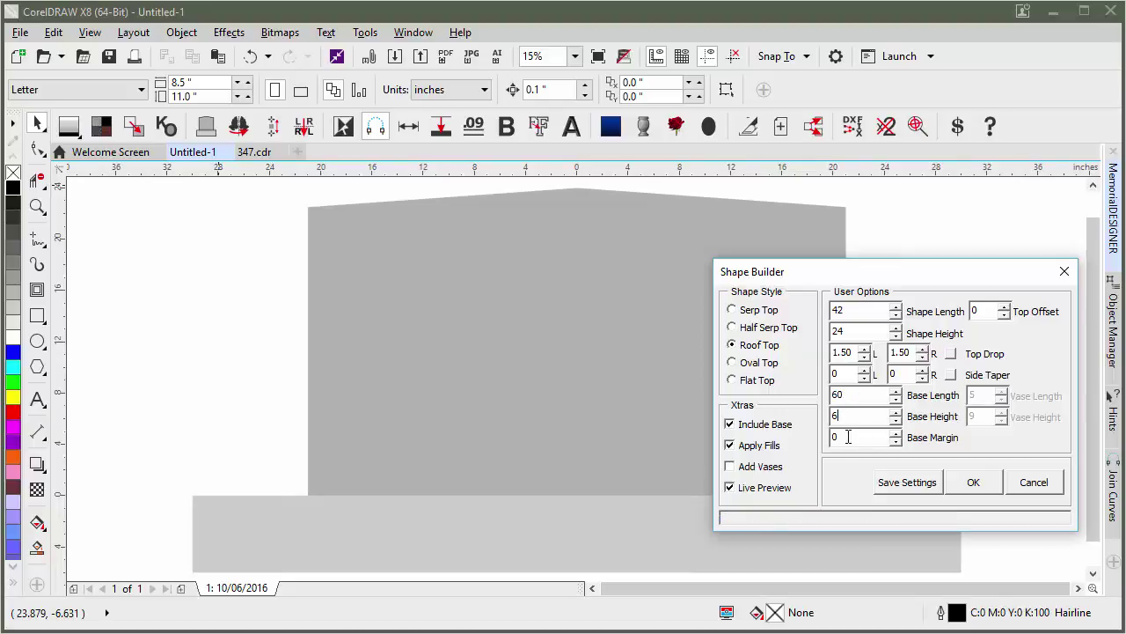
type("1.5")
left_click(845, 418)
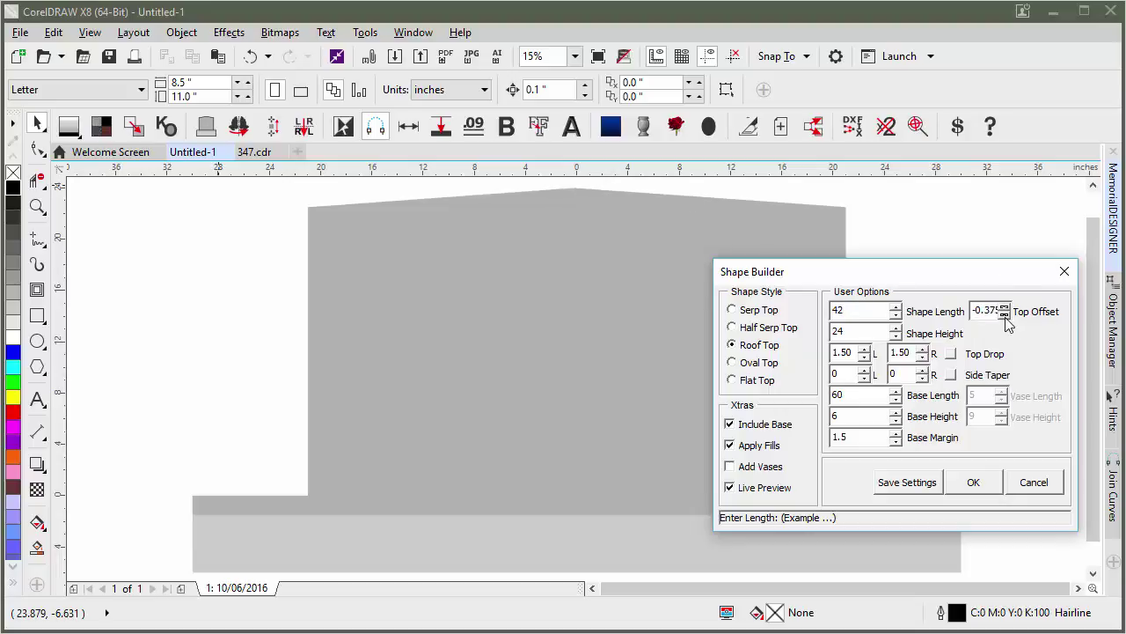
Shift the roof peak left to a Top Offset of -4.125.
left_click(1005, 315)
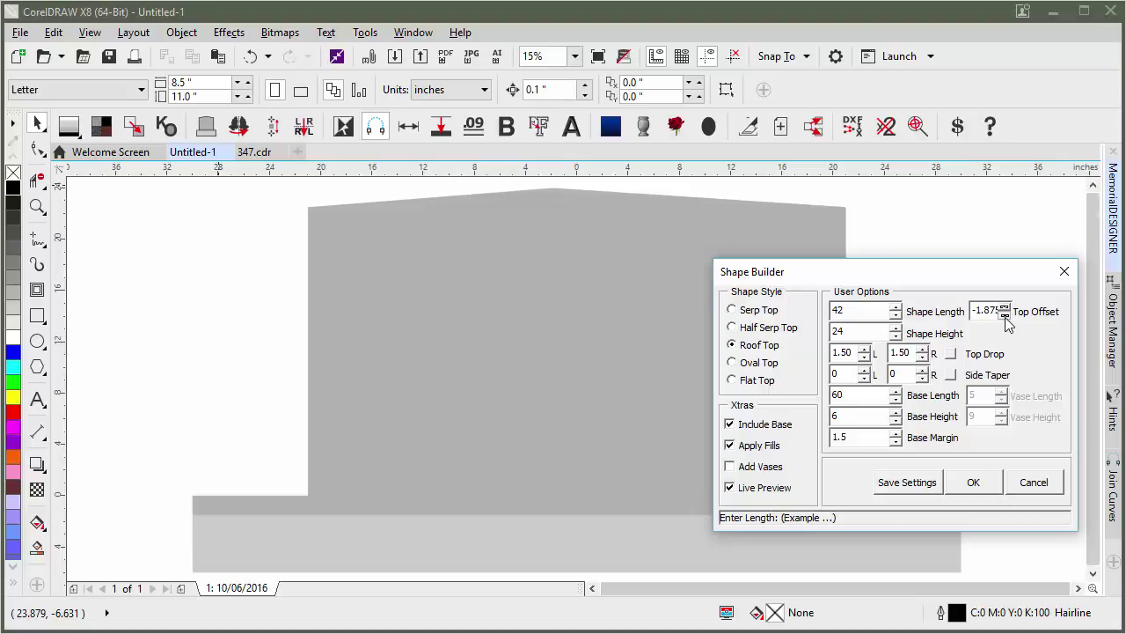
left_click(1005, 316)
left_click(1005, 316)
left_click(1005, 316)
Change the Top Offset to -6.
left_click_drag(974, 314, 1013, 315)
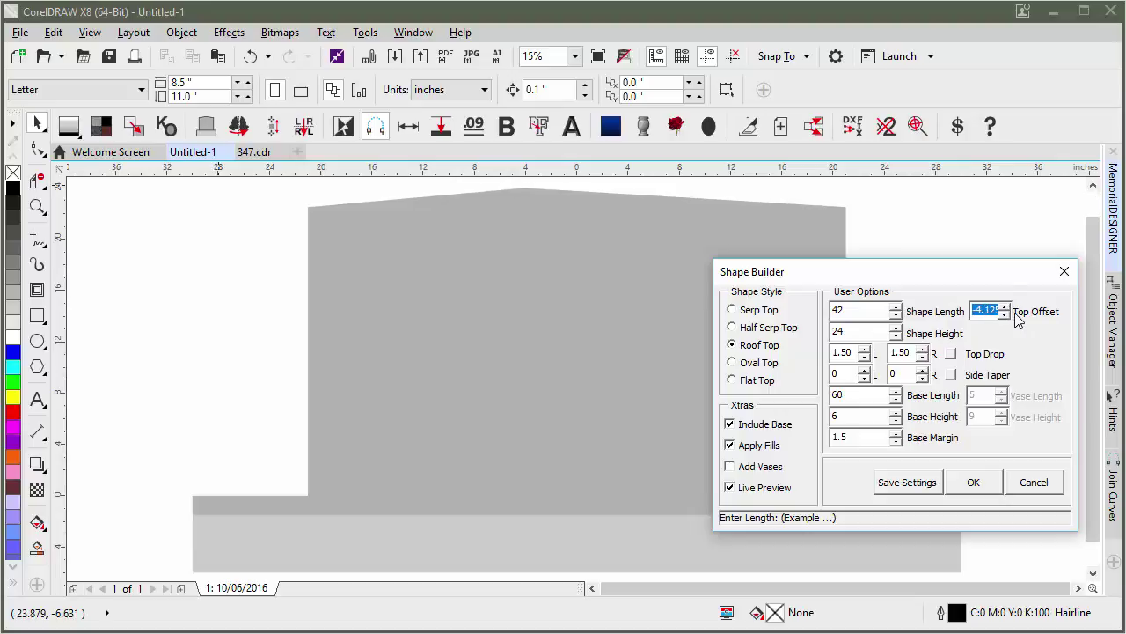
type("-6")
left_click(871, 336)
Raise both roof-end drops to 3.
left_click(951, 354)
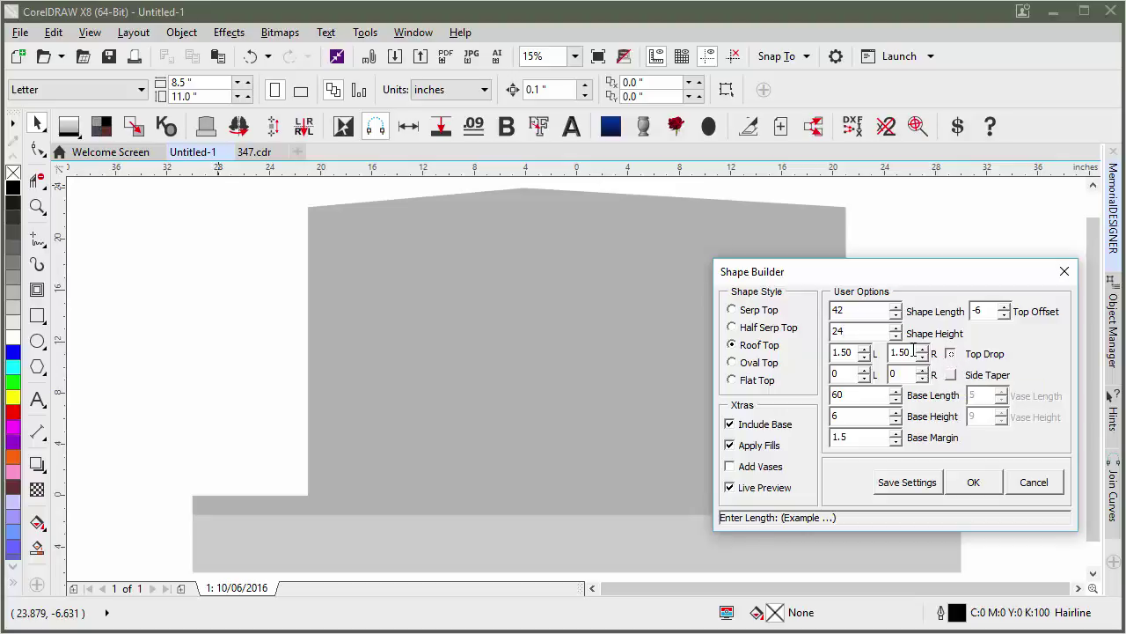
left_click(865, 357)
left_click(865, 357)
left_click(865, 357)
left_click(865, 349)
left_click(865, 348)
left_click(865, 348)
double_click(865, 348)
triple_click(865, 348)
left_click(865, 348)
triple_click(865, 348)
left_click(866, 350)
left_click(866, 350)
left_click(866, 349)
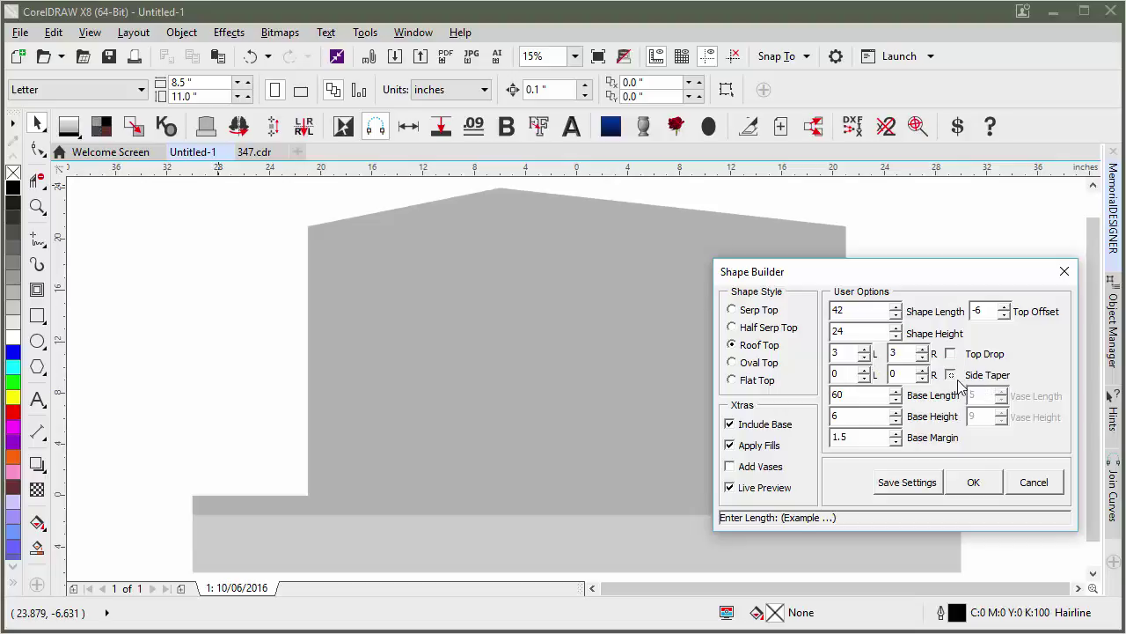
Flare both stone sides outward to a side value of -1.5.
left_click(865, 369)
left_click(865, 370)
left_click(865, 370)
left_click(865, 369)
left_click(865, 370)
left_click(865, 370)
double_click(866, 378)
double_click(866, 378)
double_click(866, 378)
double_click(865, 378)
left_click(866, 378)
left_click(866, 378)
left_click(866, 377)
left_click(866, 378)
left_click(865, 377)
Deepen both roof-end shoulders to 6.
left_click(865, 349)
left_click(865, 349)
left_click(865, 348)
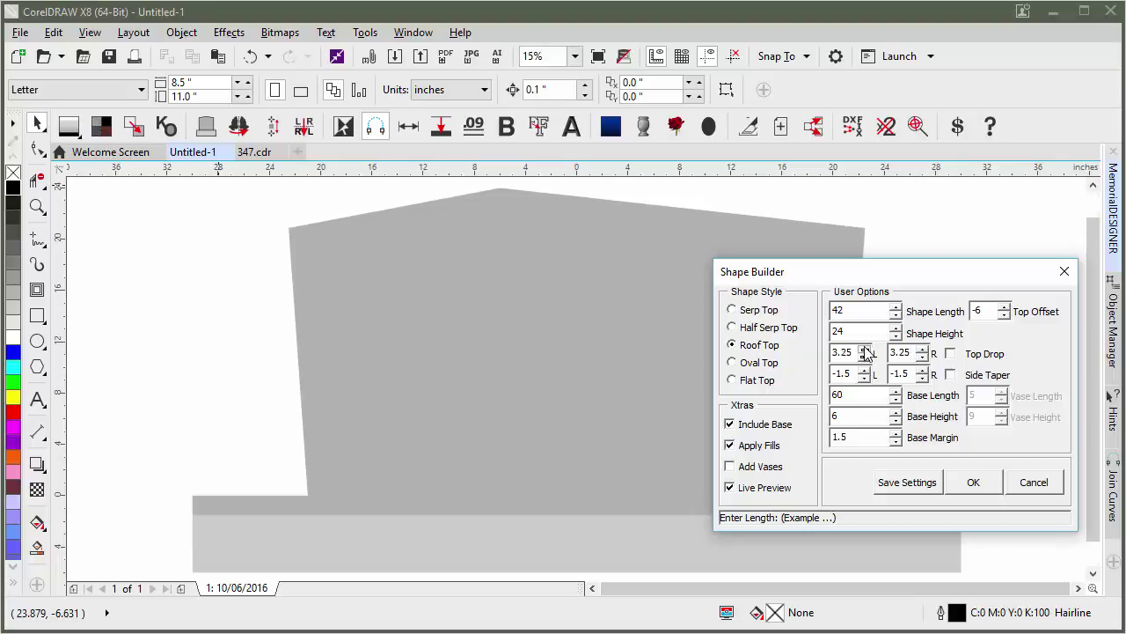
double_click(865, 349)
double_click(865, 348)
double_click(865, 349)
left_click(865, 348)
double_click(865, 348)
double_click(865, 348)
double_click(865, 349)
left_click(865, 348)
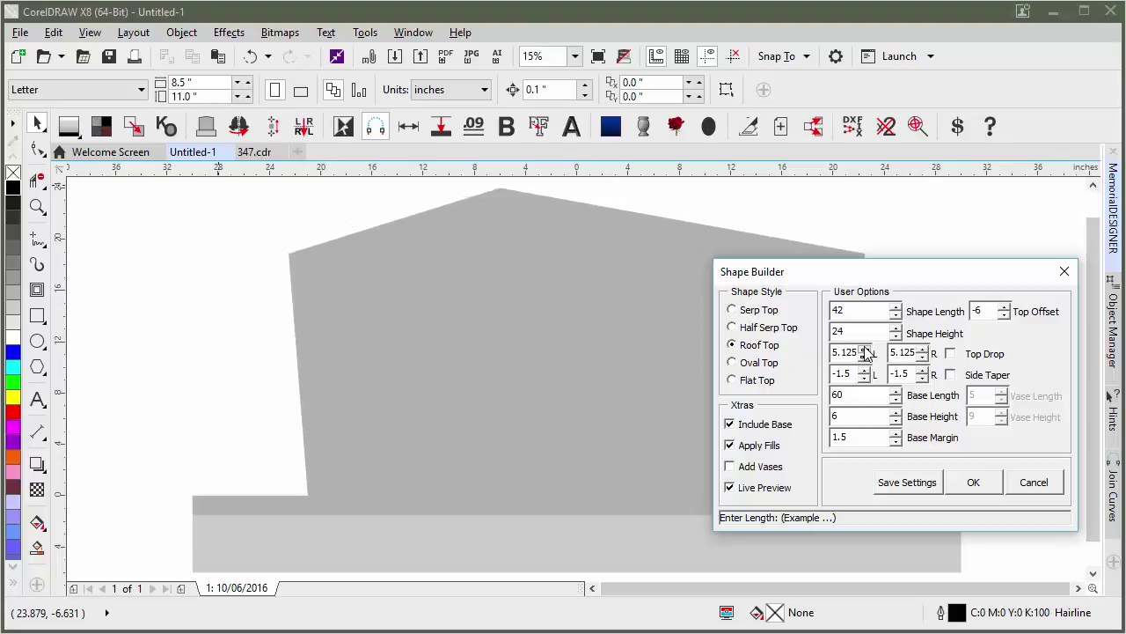
left_click(865, 349)
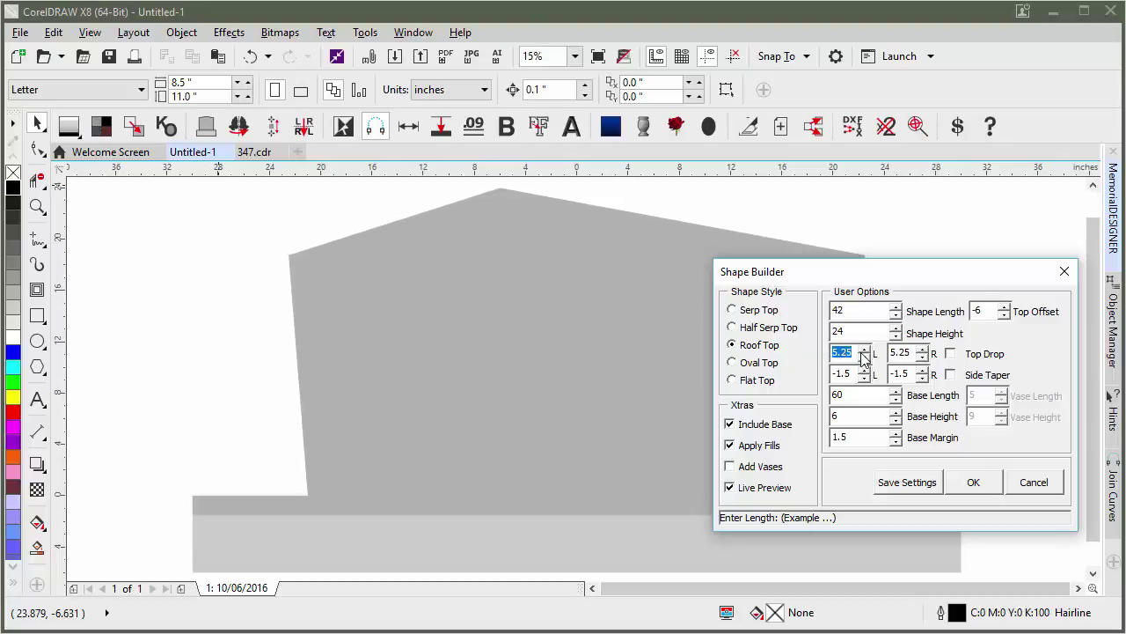
type("6")
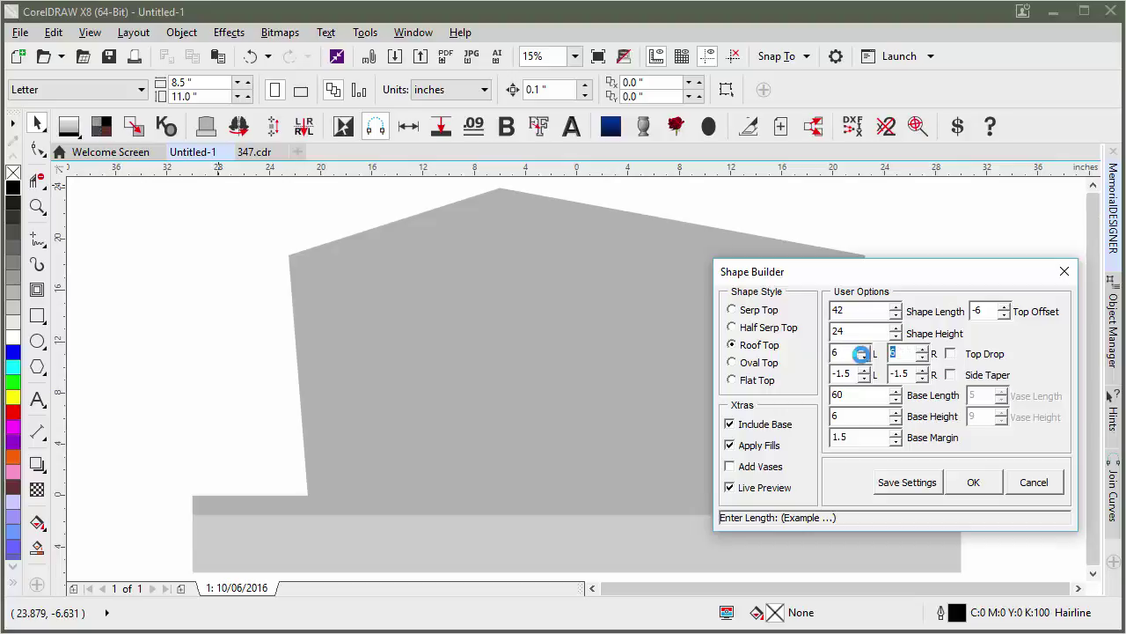
key("Tab")
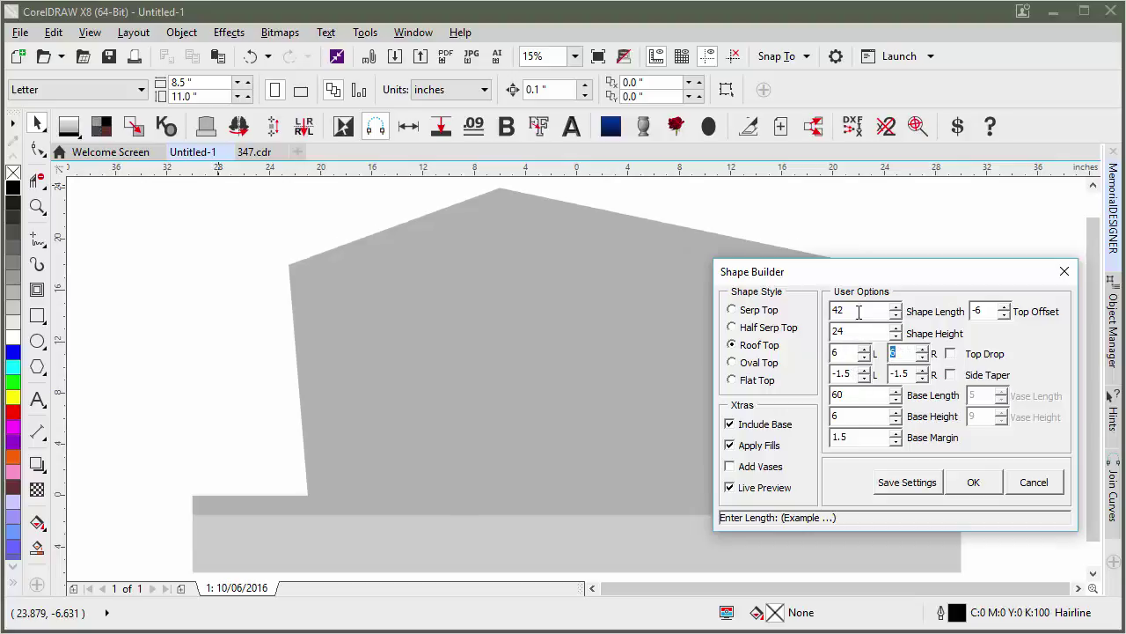
Add vases beside the stone and try wider sizes before settling on Vase Length 6.
left_click_drag(836, 278, 520, 290)
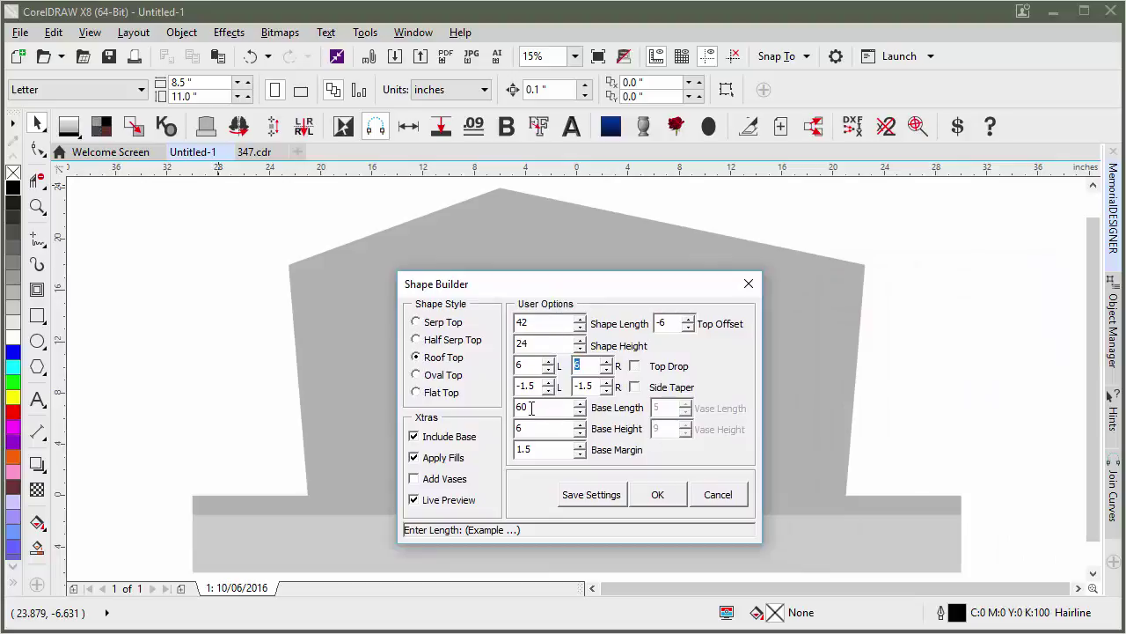
left_click(429, 478)
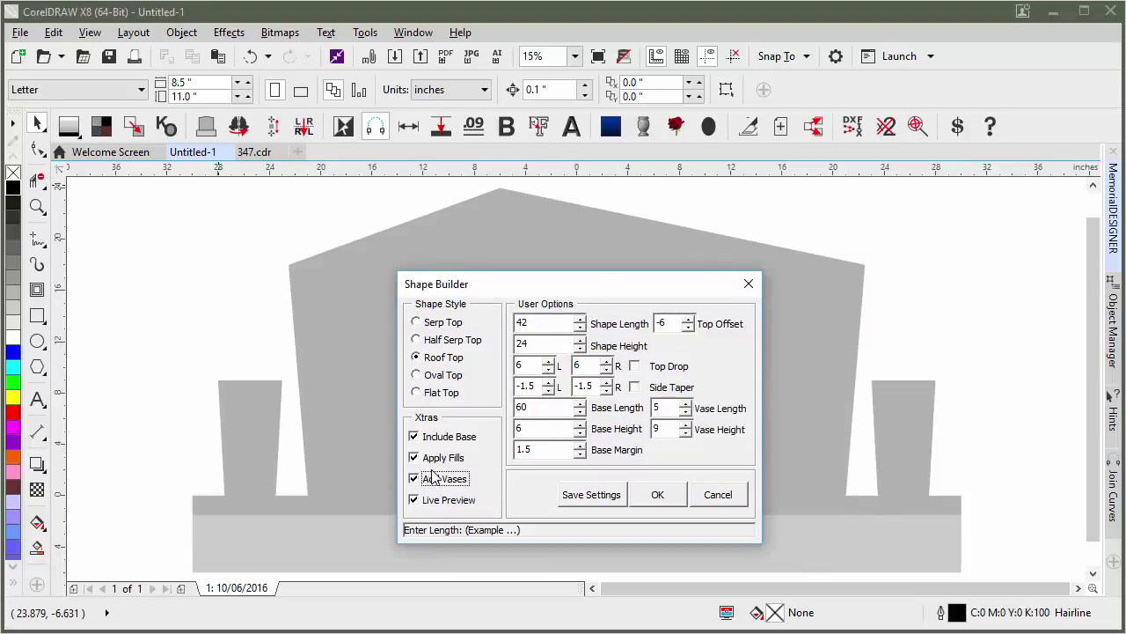
left_click(670, 406)
left_click(686, 403)
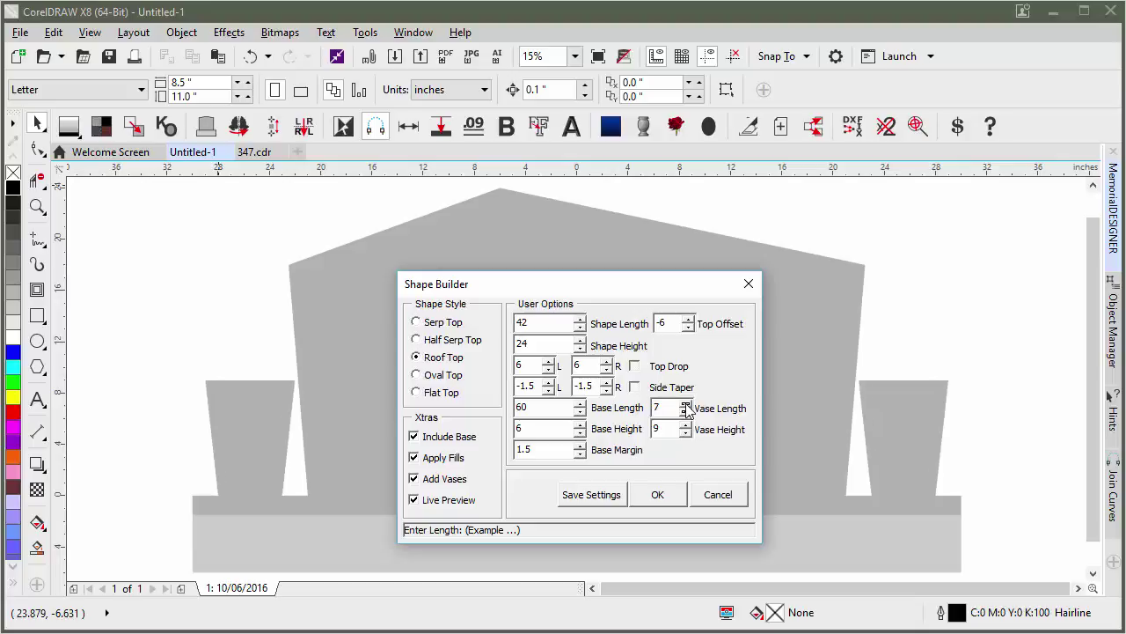
left_click(686, 403)
left_click(686, 403)
left_click(686, 413)
left_click(687, 412)
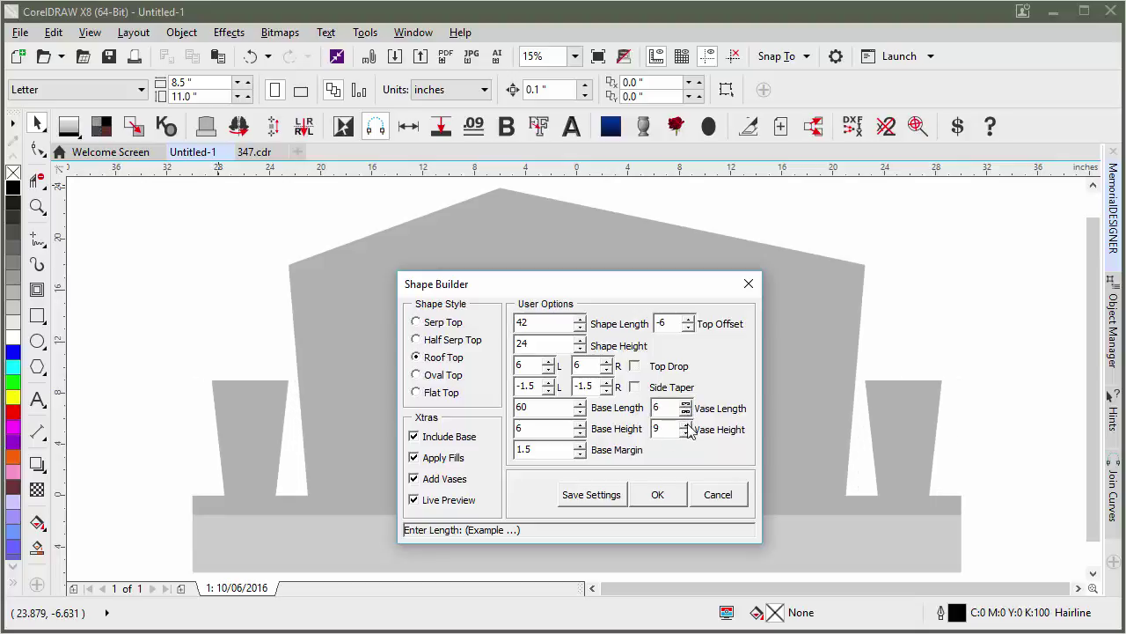
Try taller vases, keep Vase Height 9, and return Base Length to 60.
left_click(686, 425)
left_click(685, 425)
left_click(687, 432)
left_click(686, 432)
left_click(580, 402)
left_click(580, 402)
left_click(580, 410)
left_click(579, 411)
Keep fills on, save the shape settings, and draw the roof-top stone with vases.
left_click_drag(528, 291, 567, 285)
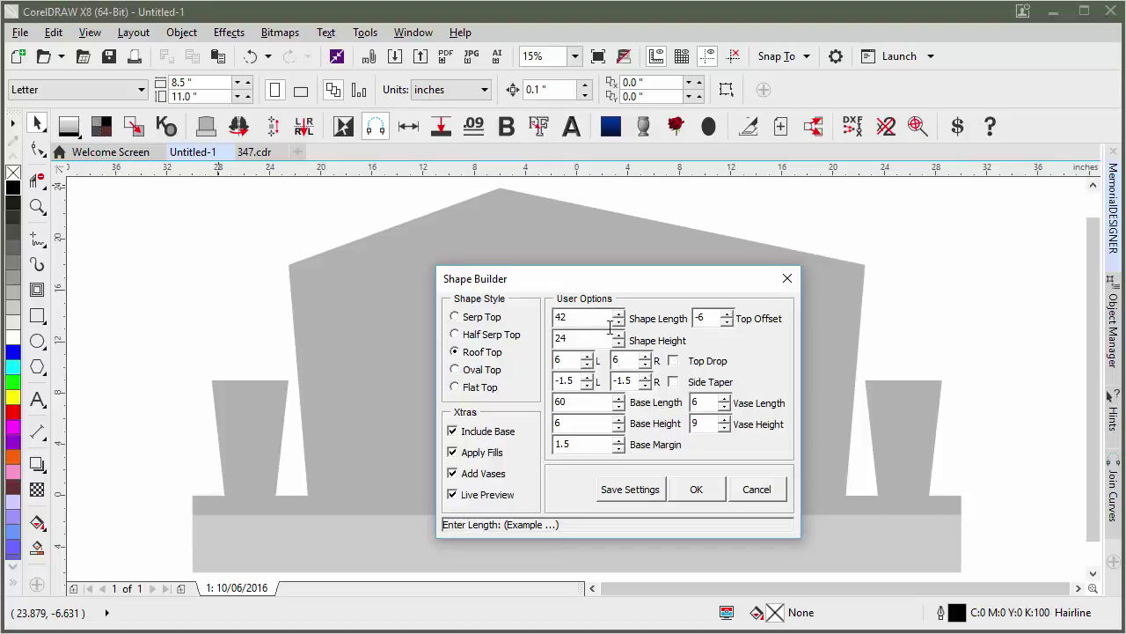
left_click(453, 451)
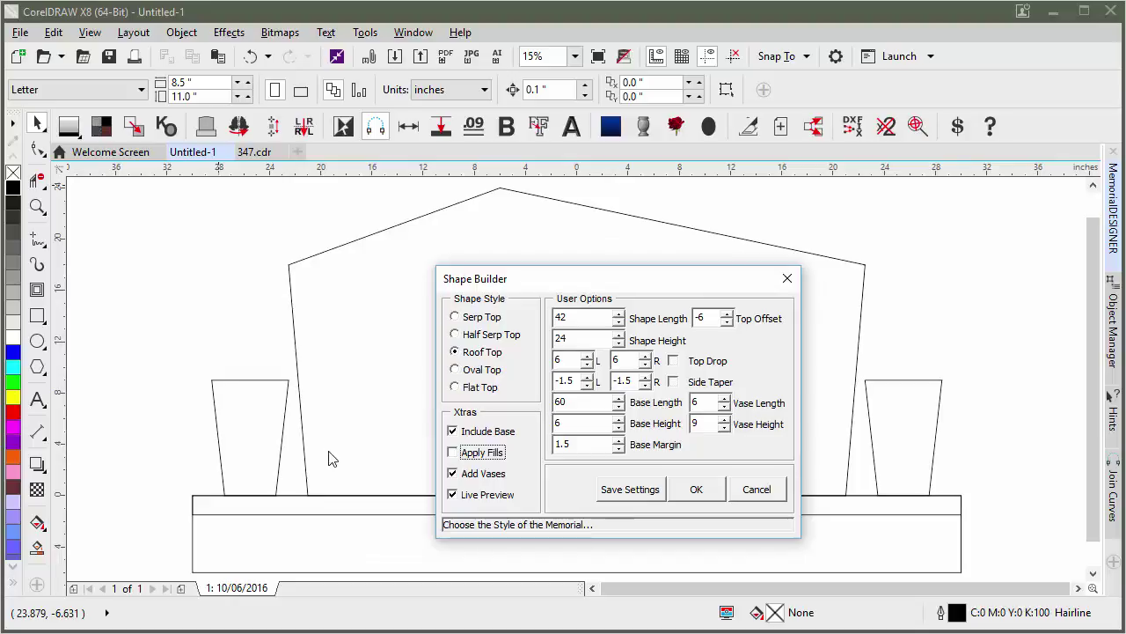
left_click(453, 453)
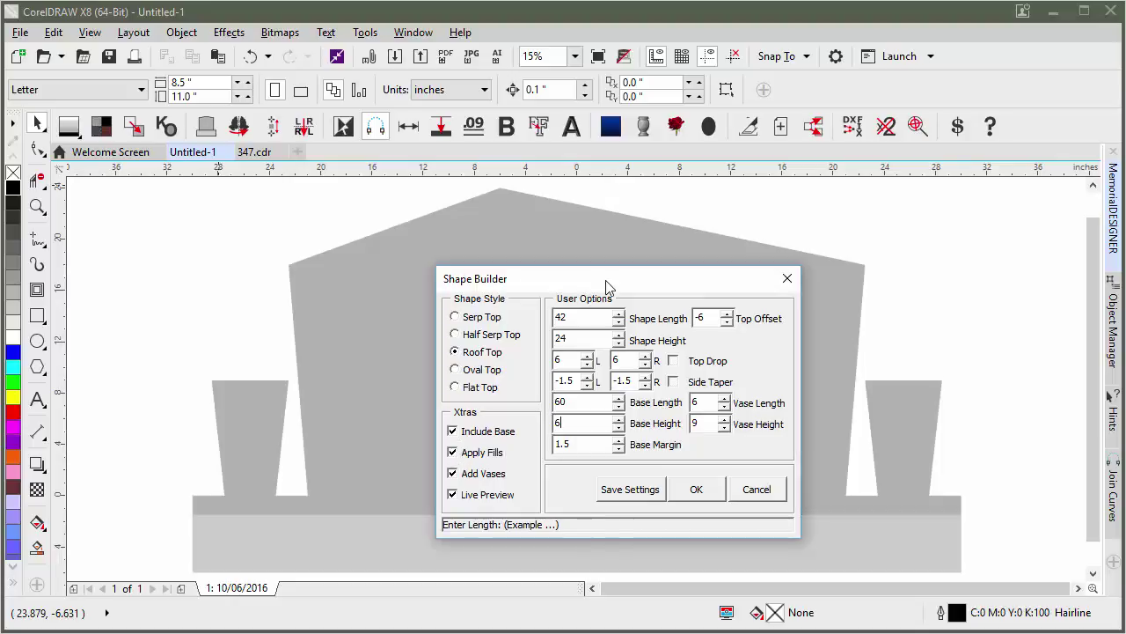
left_click(630, 490)
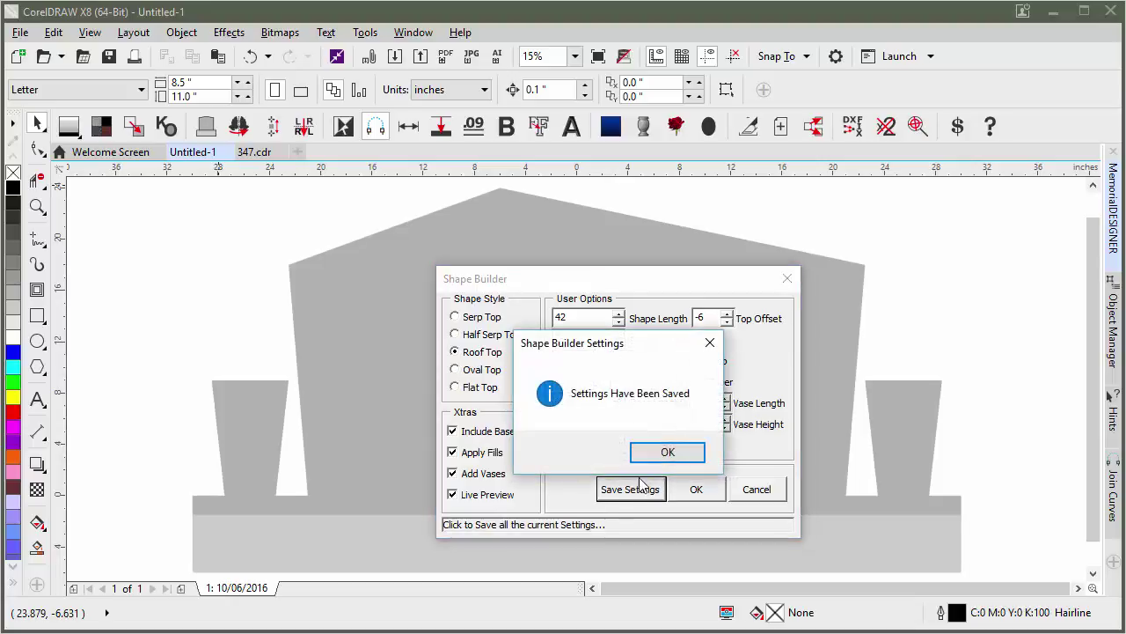
left_click(667, 454)
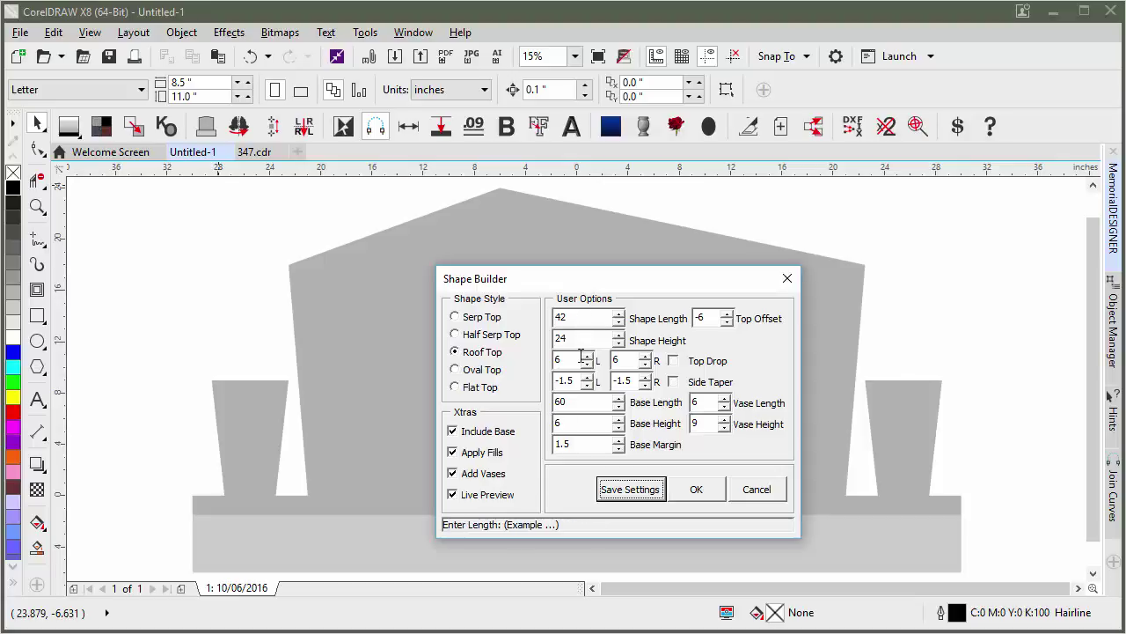
left_click(704, 493)
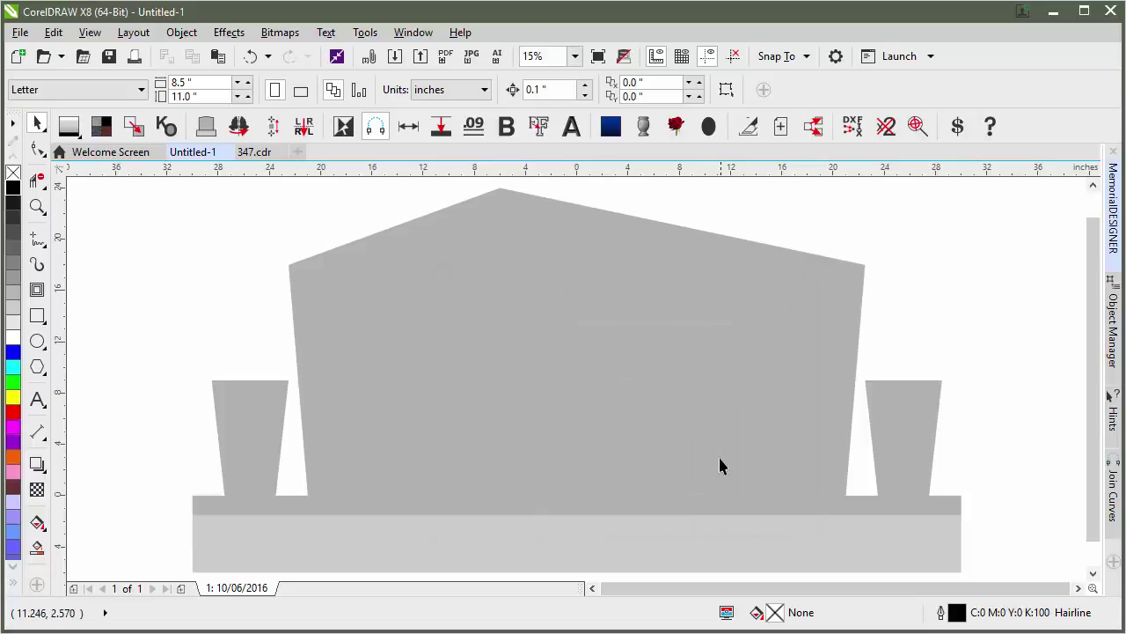
Reopen Shape Builder and compare serpentine and roof tops, settling on Roof Top.
left_click(207, 127)
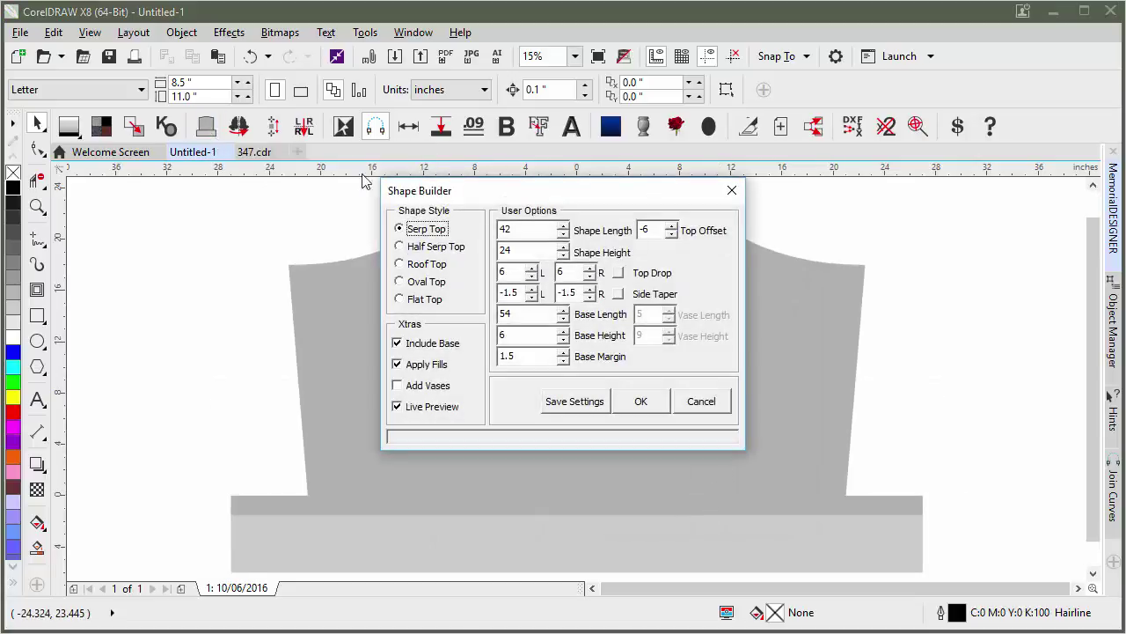
left_click_drag(504, 197, 536, 327)
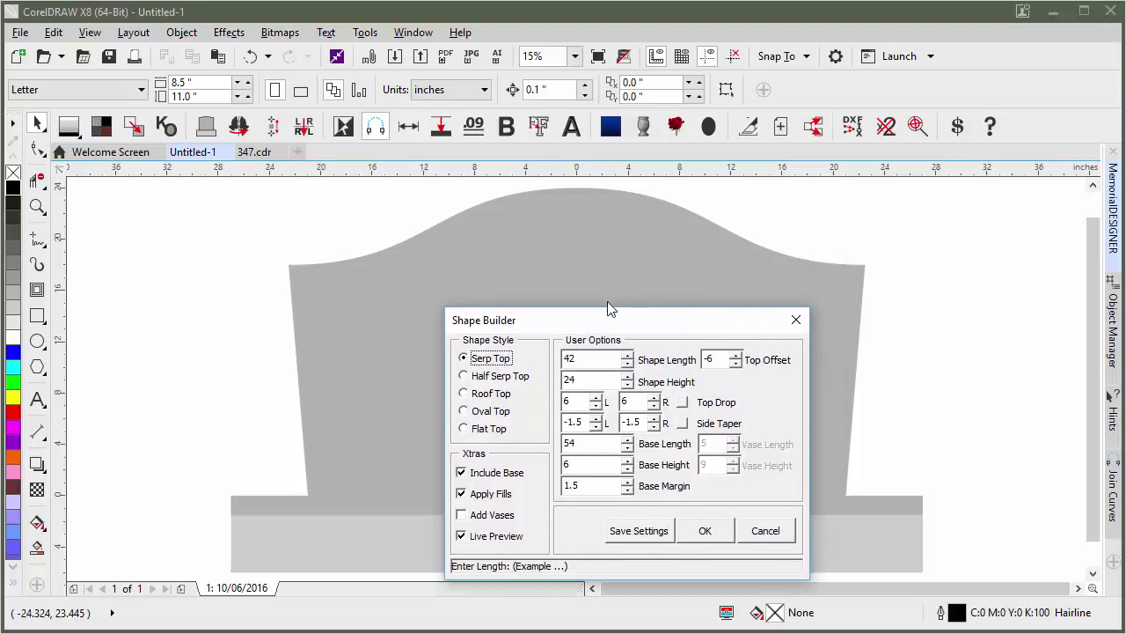
left_click(475, 393)
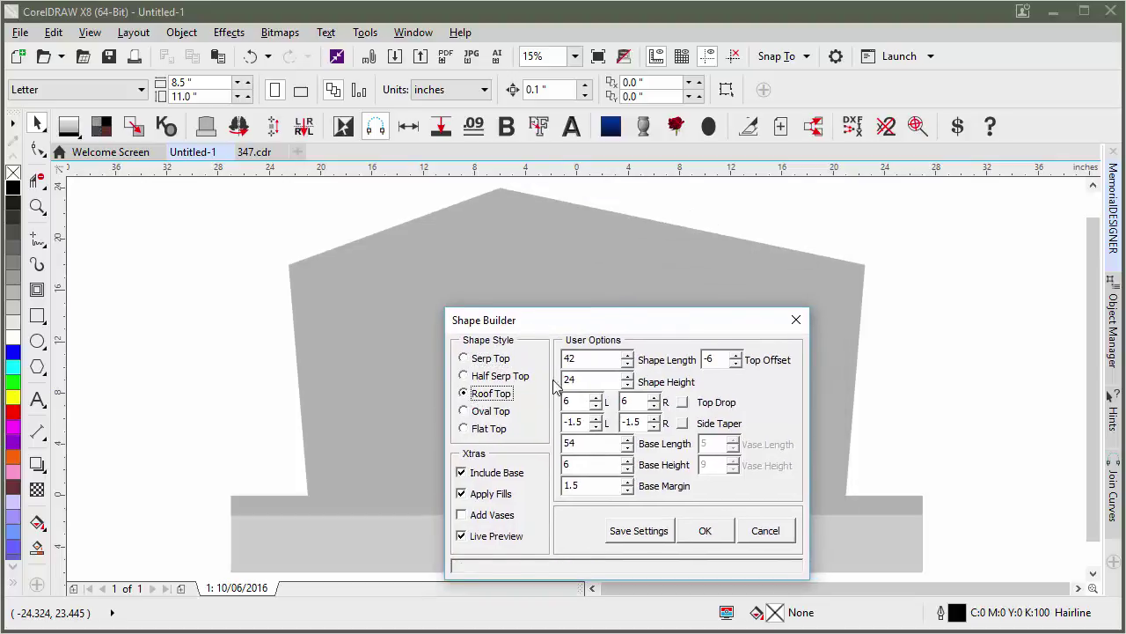
left_click(464, 358)
left_click(465, 394)
left_click(463, 358)
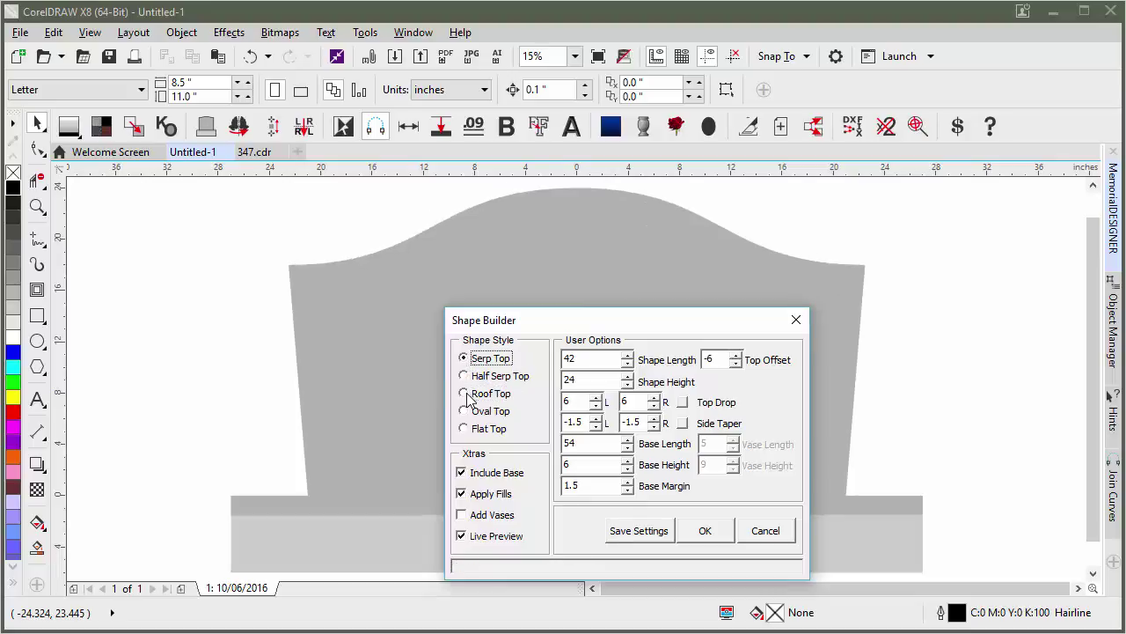
left_click(465, 394)
left_click(464, 358)
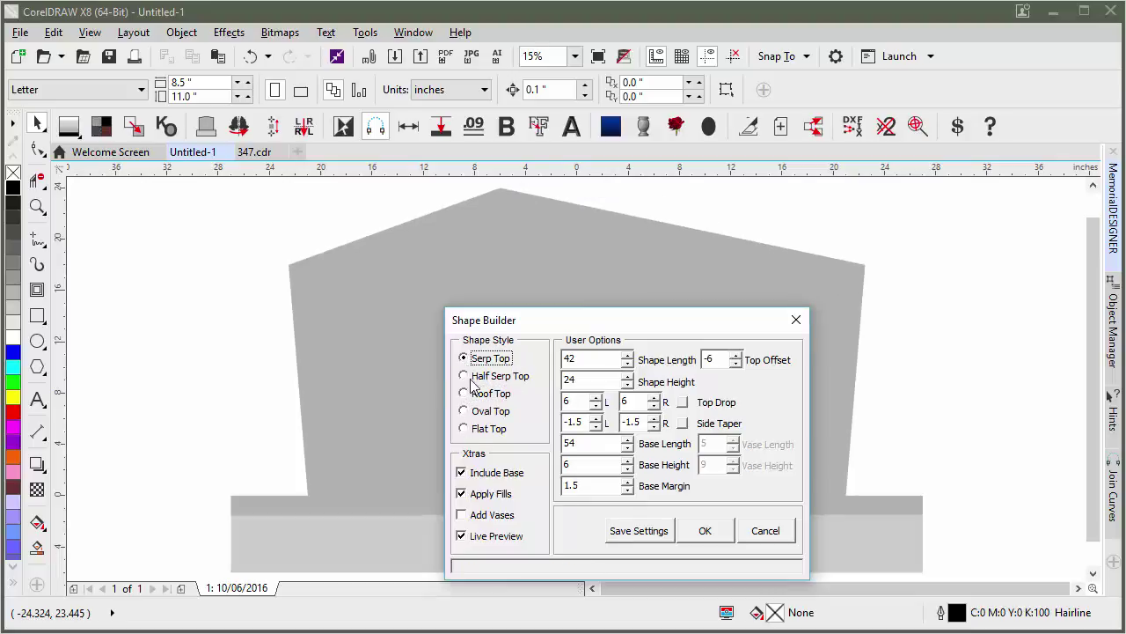
left_click(464, 393)
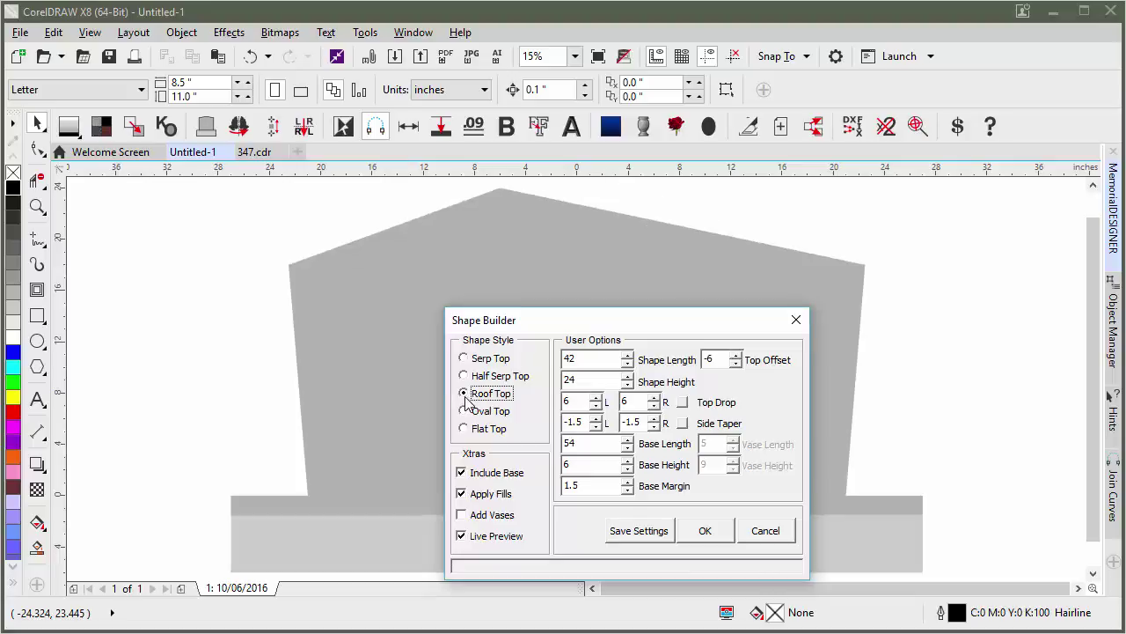
Add vases, set Base Length 60, save the settings and build the stone.
left_click(463, 517)
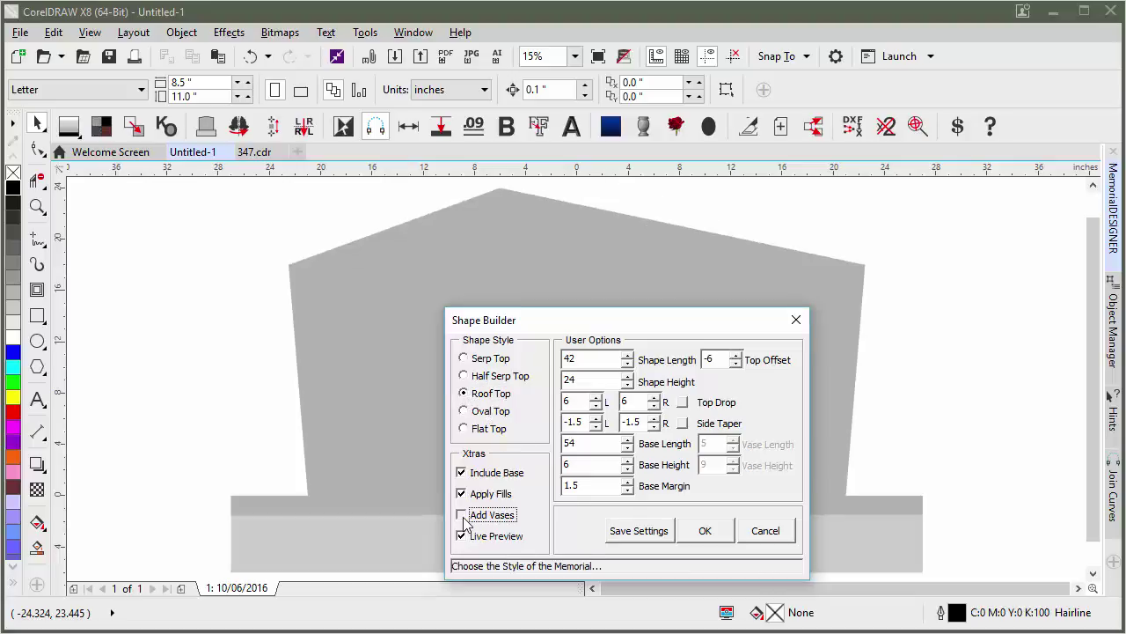
double_click(570, 445)
type("60")
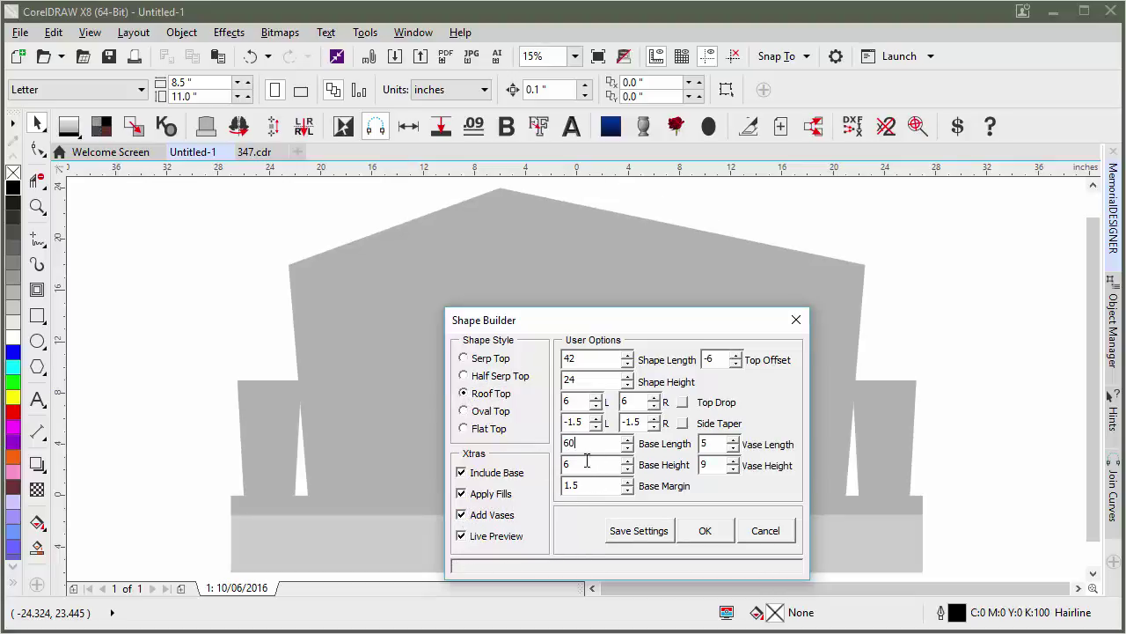
left_click(587, 464)
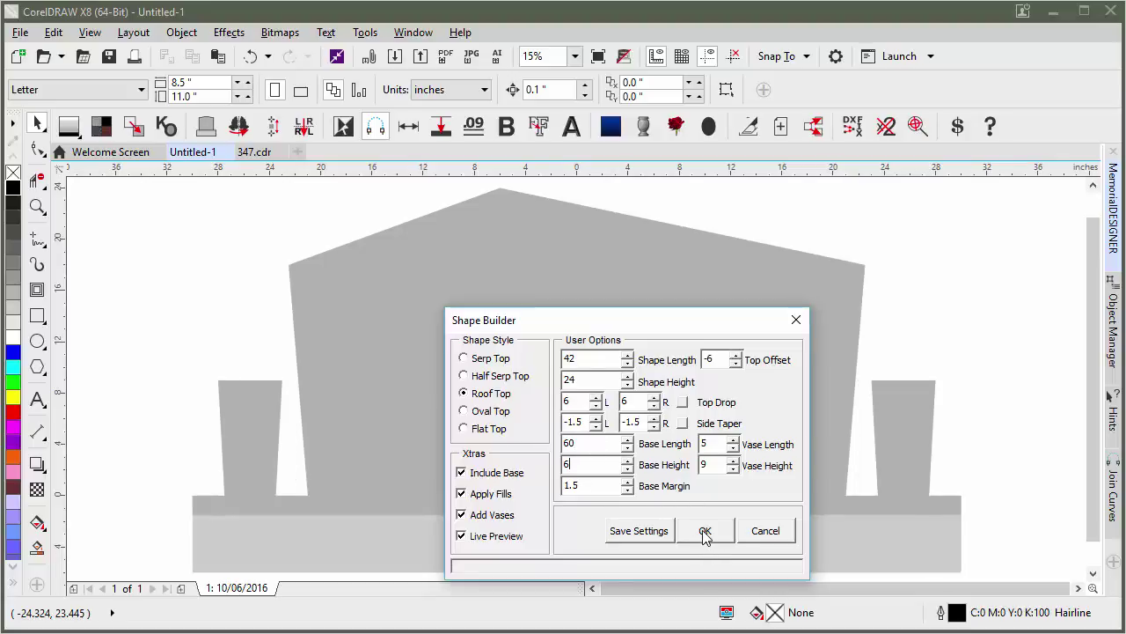
left_click(644, 533)
left_click(676, 496)
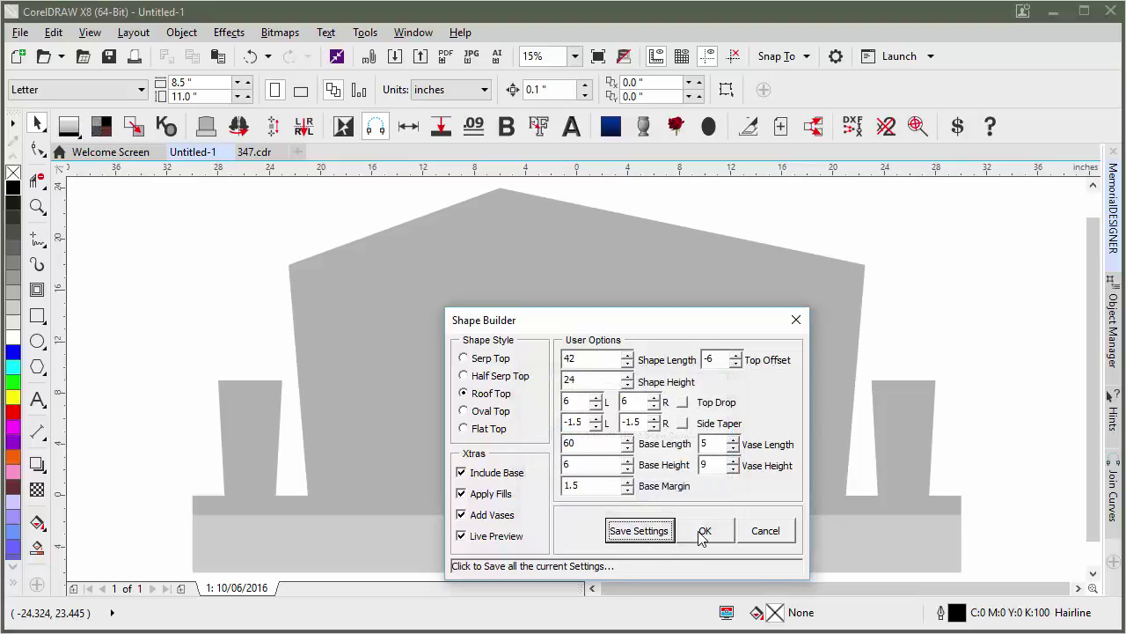
left_click(704, 532)
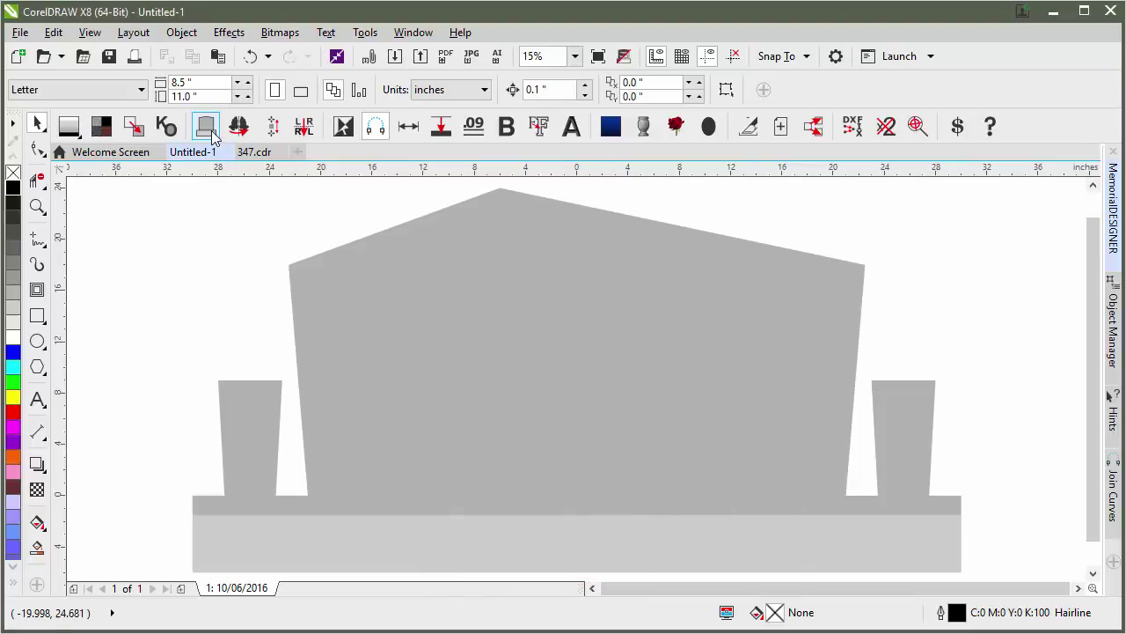
Place a default 42 × 24 Serp Top stone on a 54-inch base, then reopen Shape Builder.
left_click(210, 132)
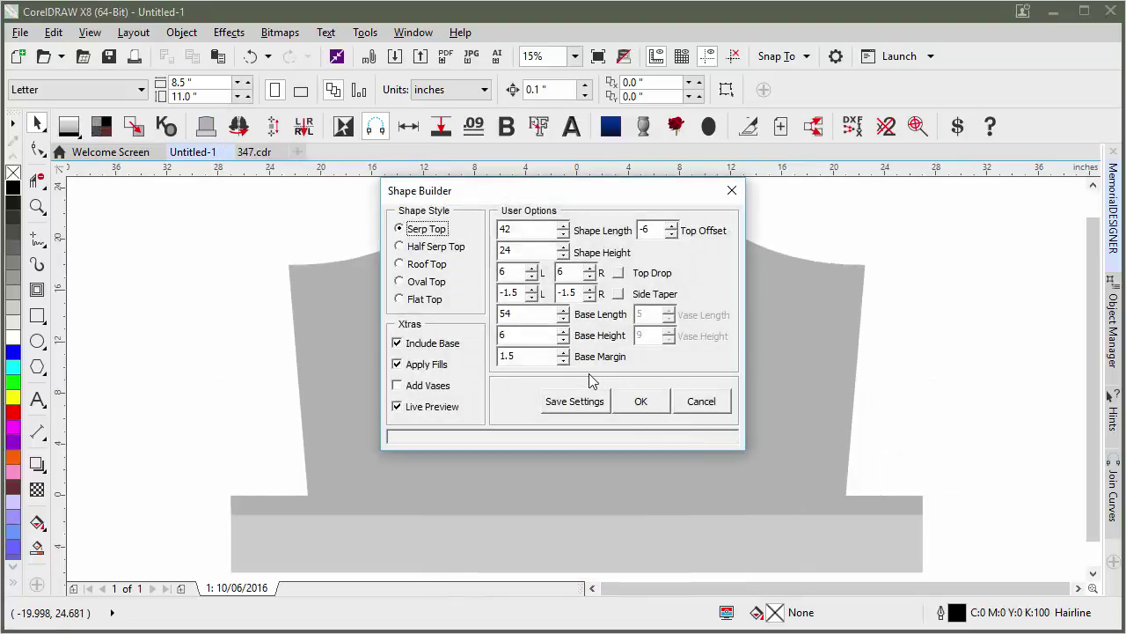
left_click(641, 402)
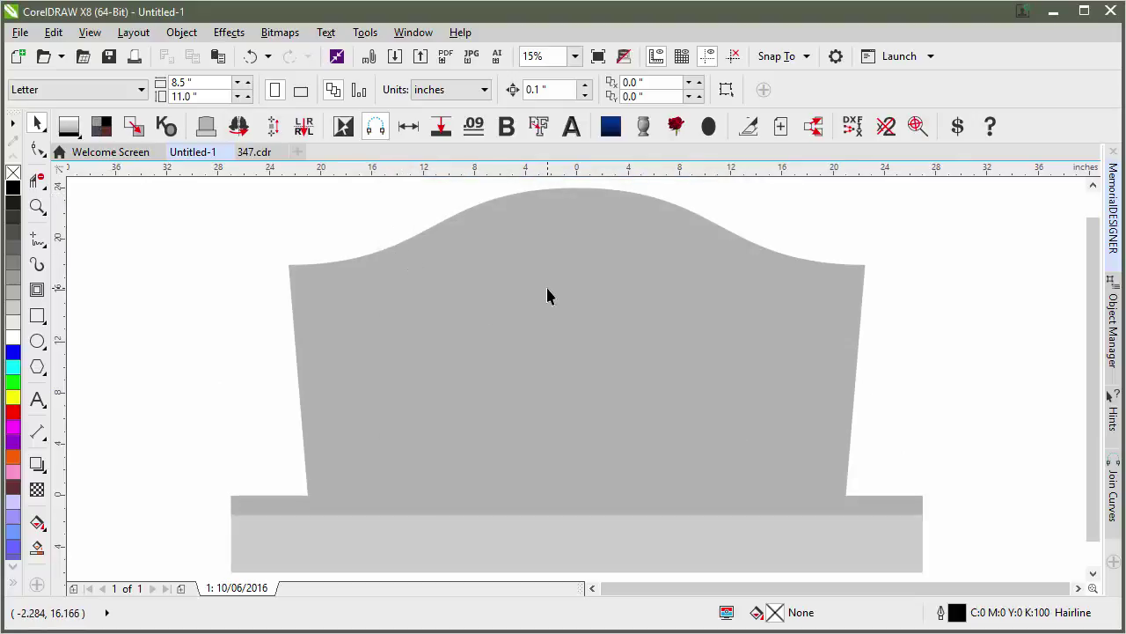
left_click(205, 128)
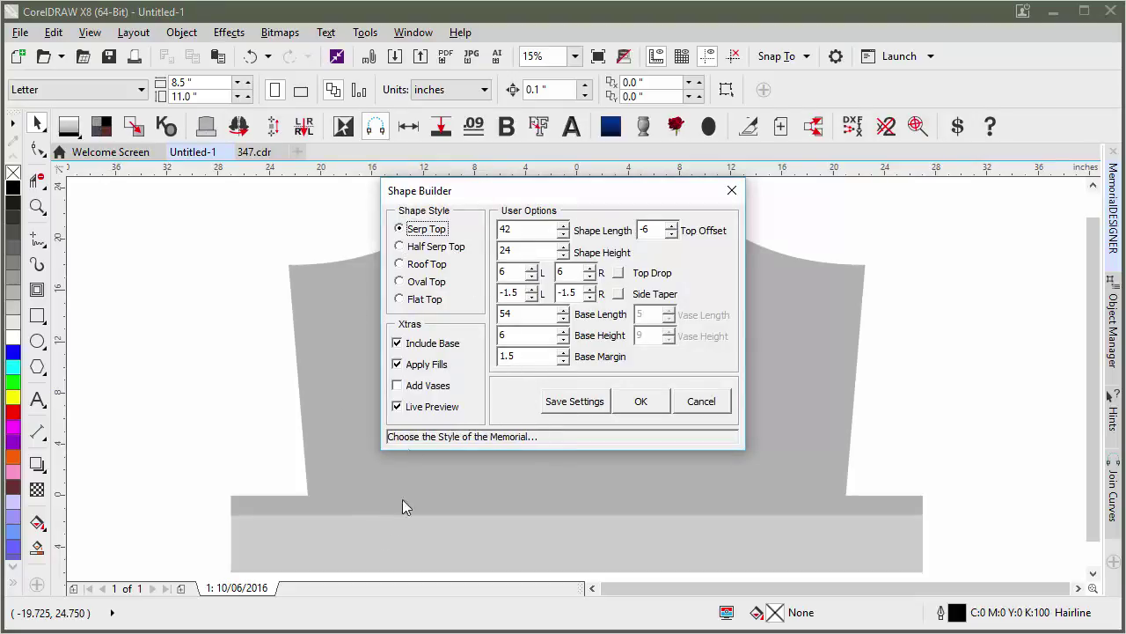
Set Shape Length 36 and zero both top drops and both side tapers.
type("36")
left_click(529, 253)
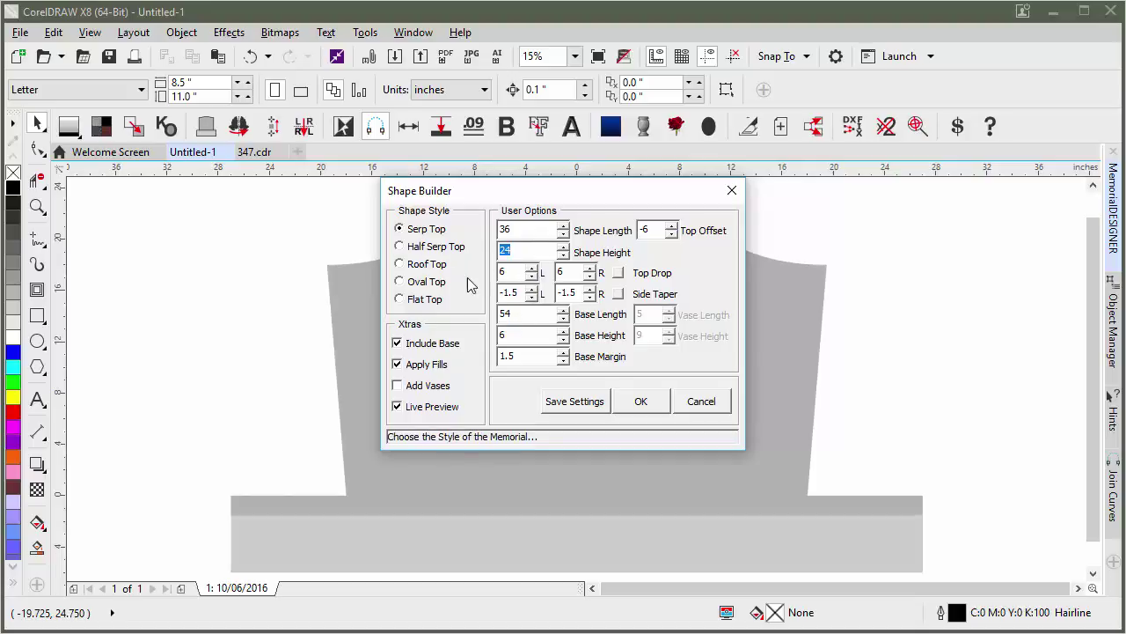
key("Tab")
type("0")
double_click(573, 272)
type("0")
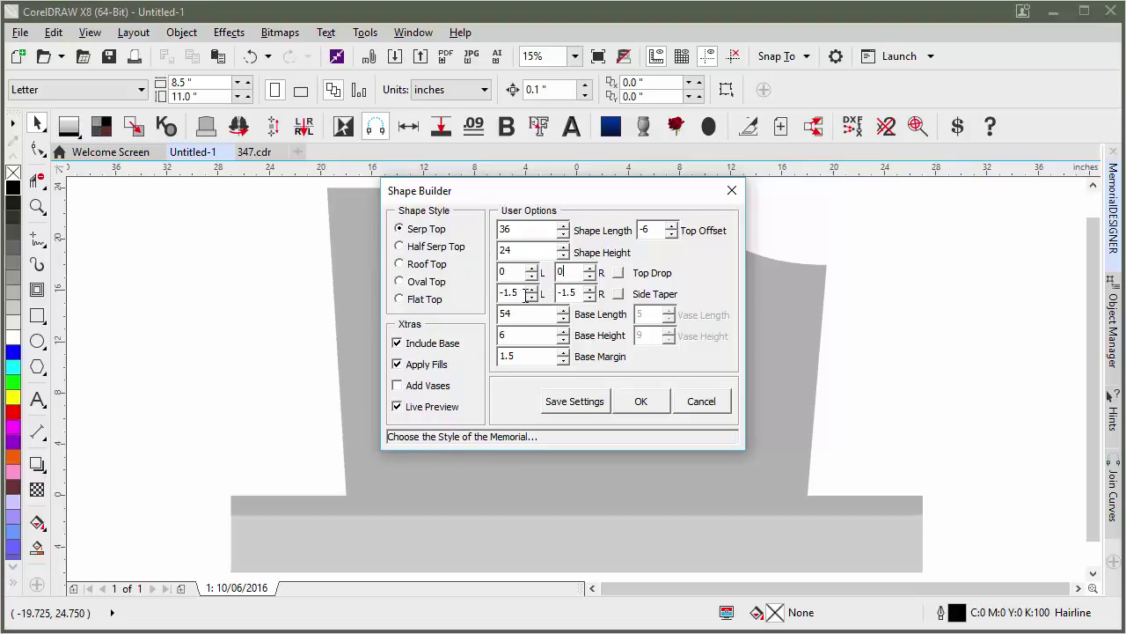
left_click_drag(526, 294, 498, 299)
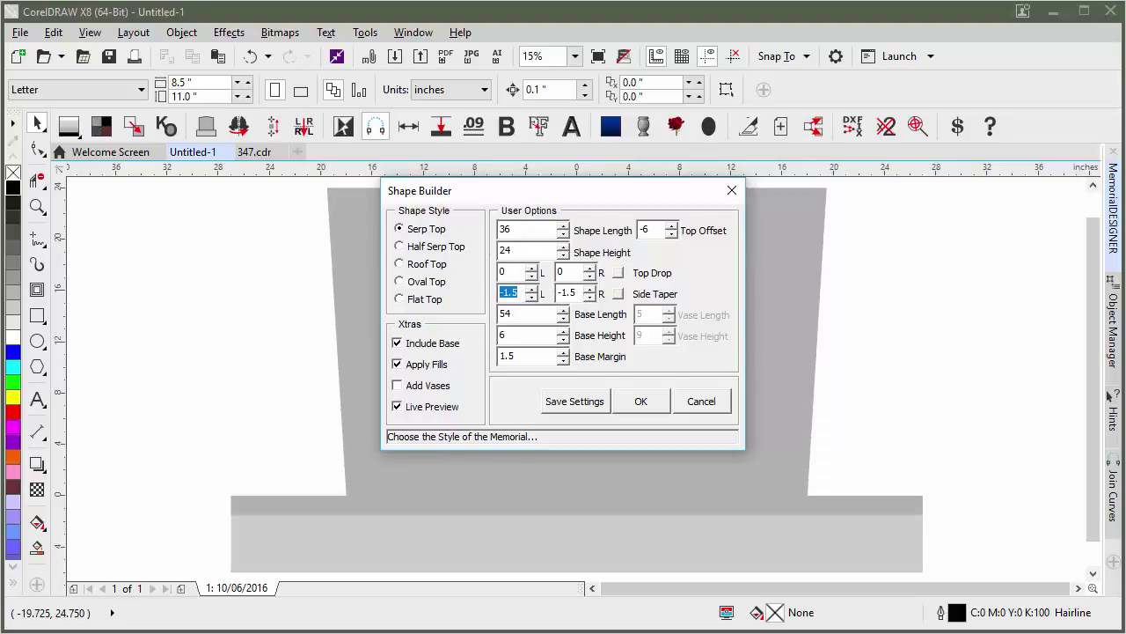
type("0")
double_click(572, 293)
type("0")
Set both top drops to 1.5, Base Length 48 and Shape Height 20.
left_click_drag(512, 272, 489, 276)
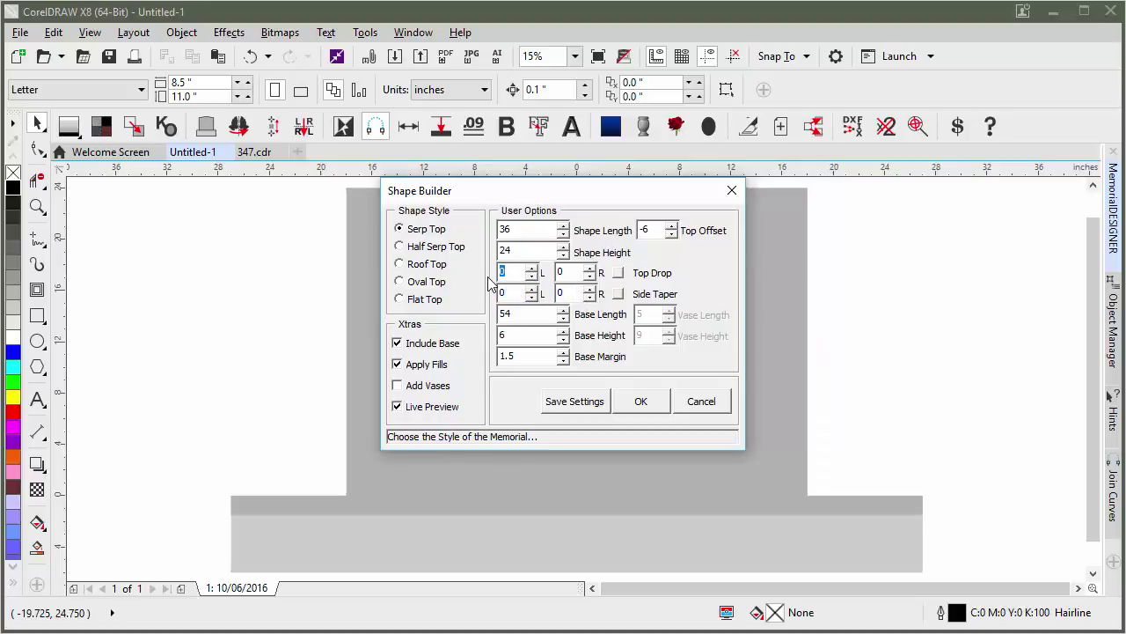
type("1.5")
left_click(572, 272)
type("1.5")
double_click(643, 229)
type("0")
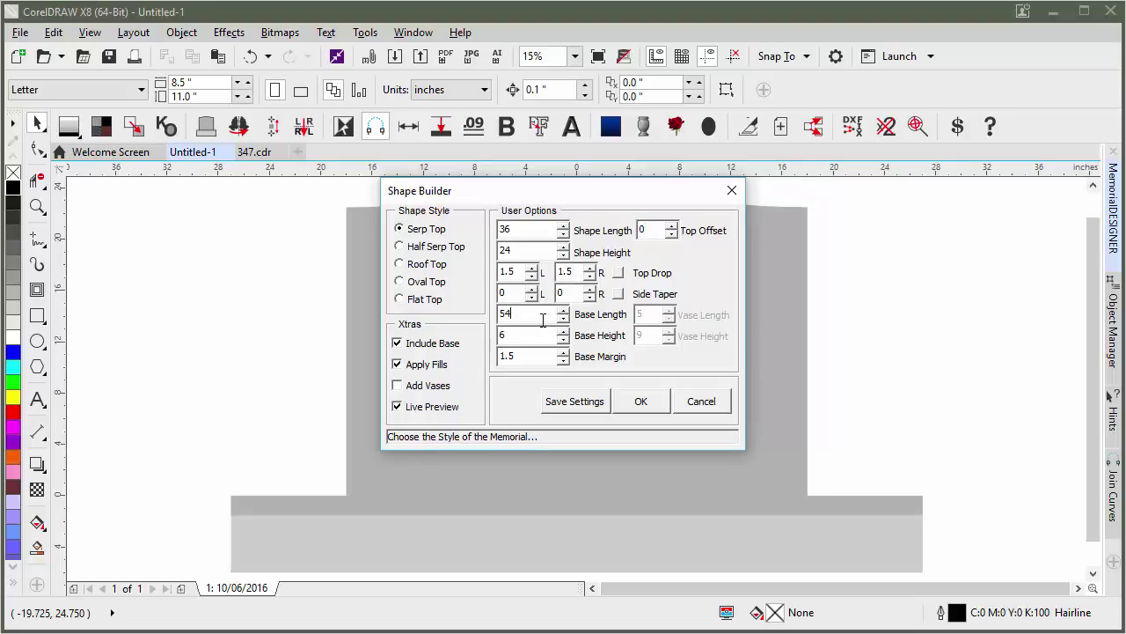
type("48")
left_click(527, 335)
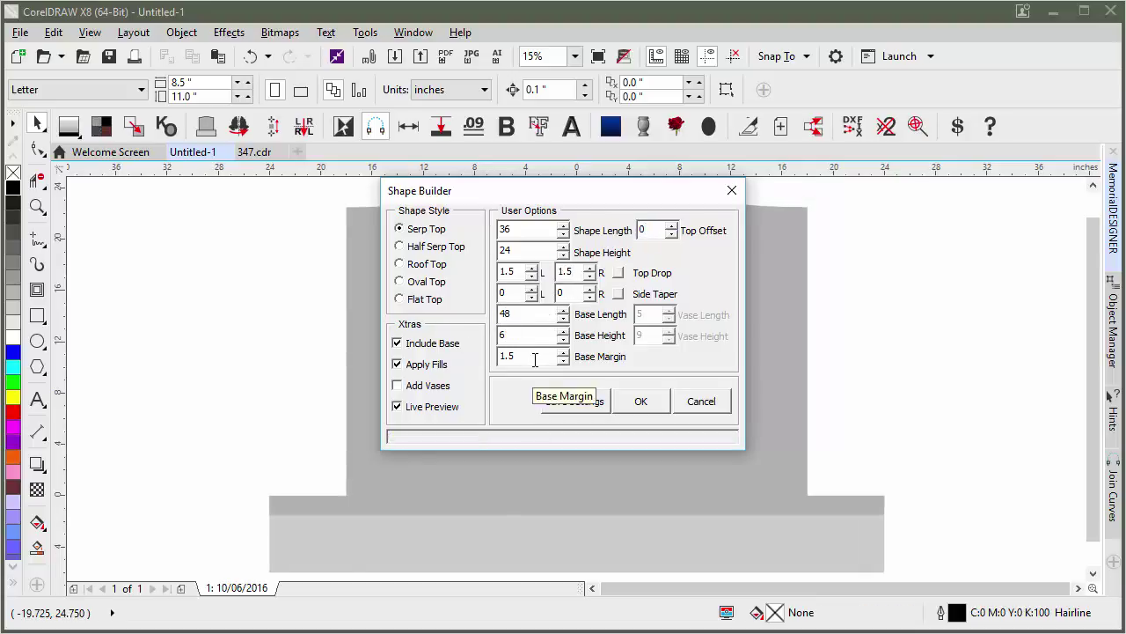
left_click_drag(532, 198, 627, 309)
double_click(598, 362)
type("20")
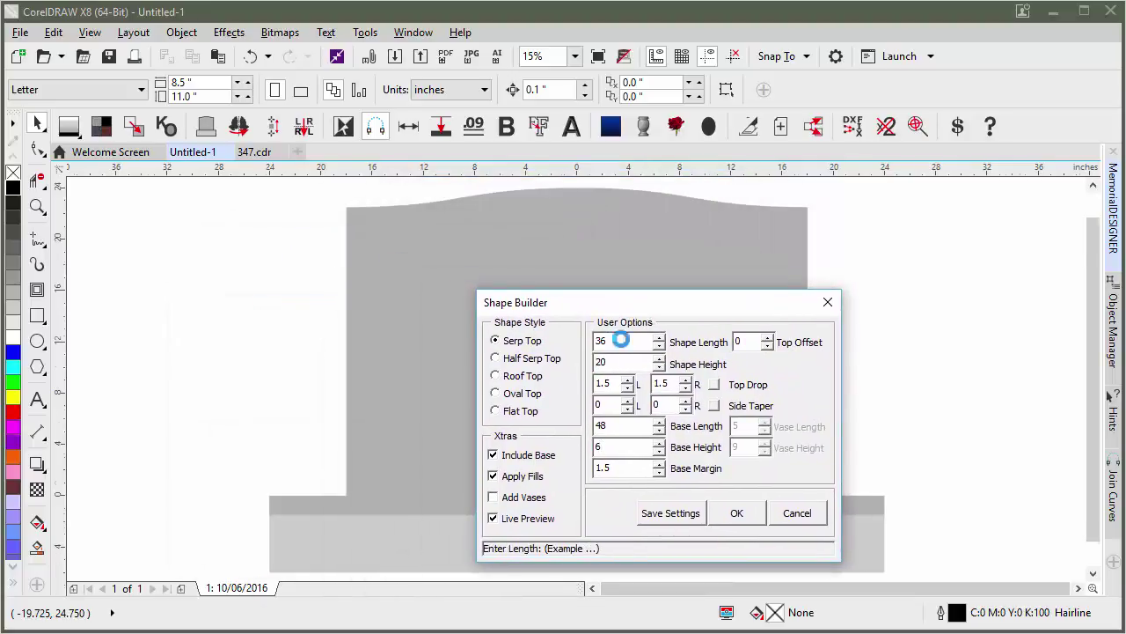
left_click(623, 341)
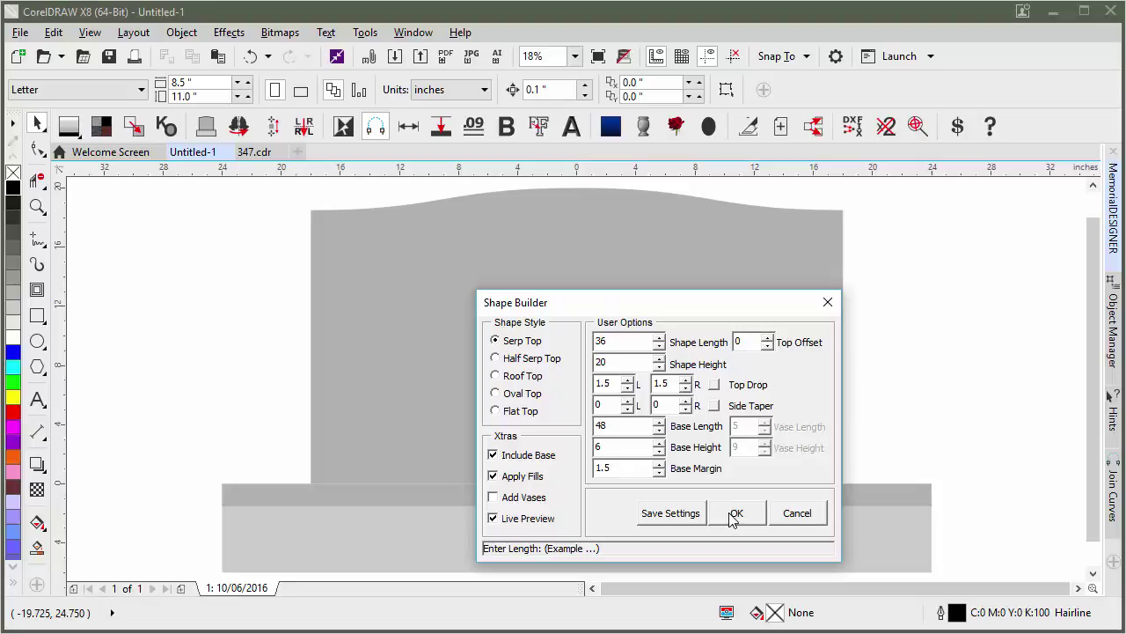
Save the settings as default, create the stone, and undo stray moves to keep it centred.
left_click(671, 514)
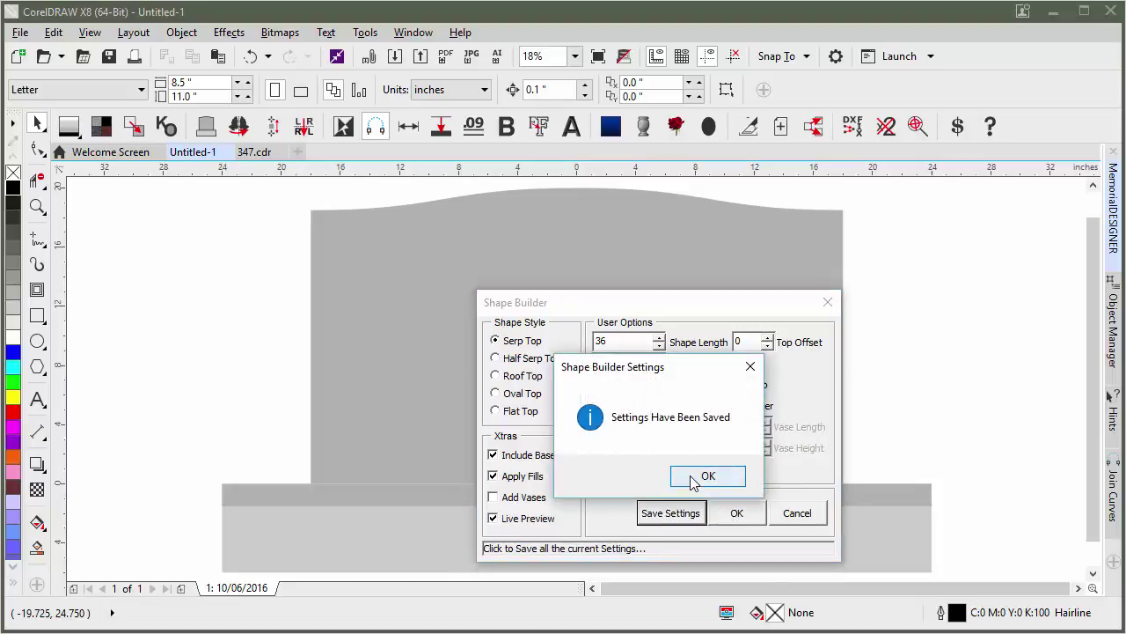
left_click(695, 478)
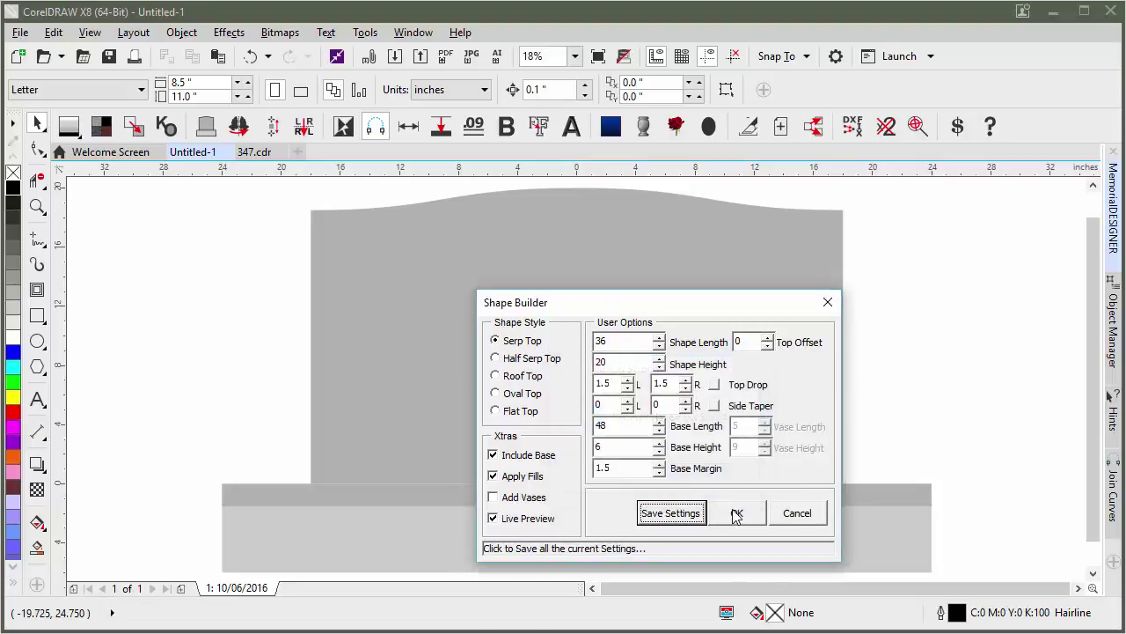
left_click(738, 517)
left_click_drag(539, 305, 704, 373)
left_click_drag(404, 497, 444, 535)
key("ctrl+z")
key("ctrl+z")
left_click(270, 245)
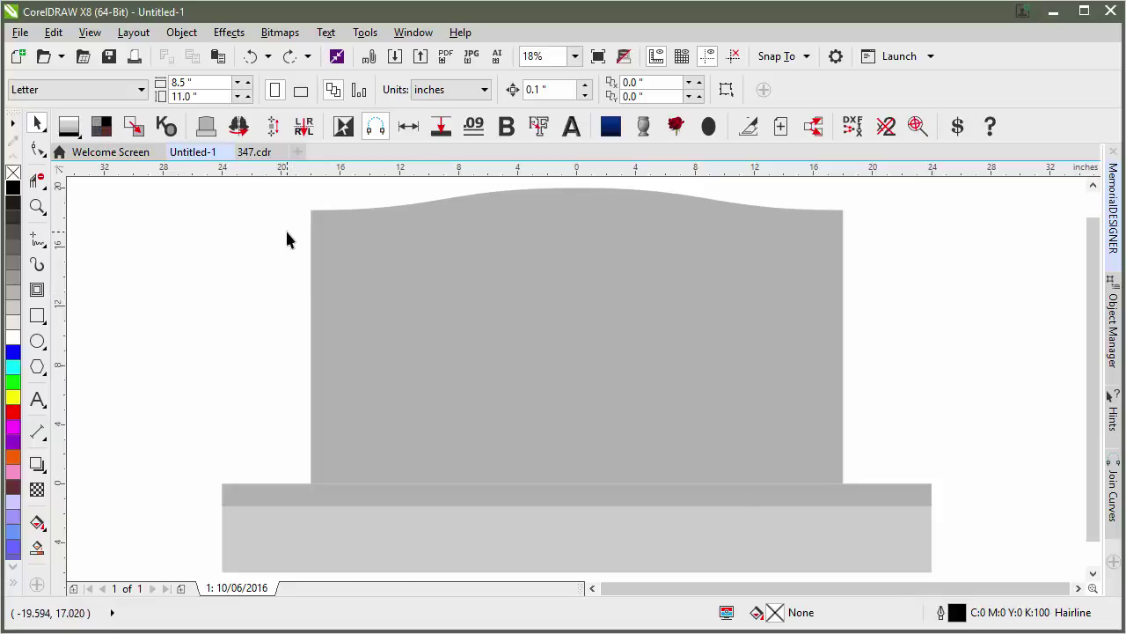
left_click(20, 32)
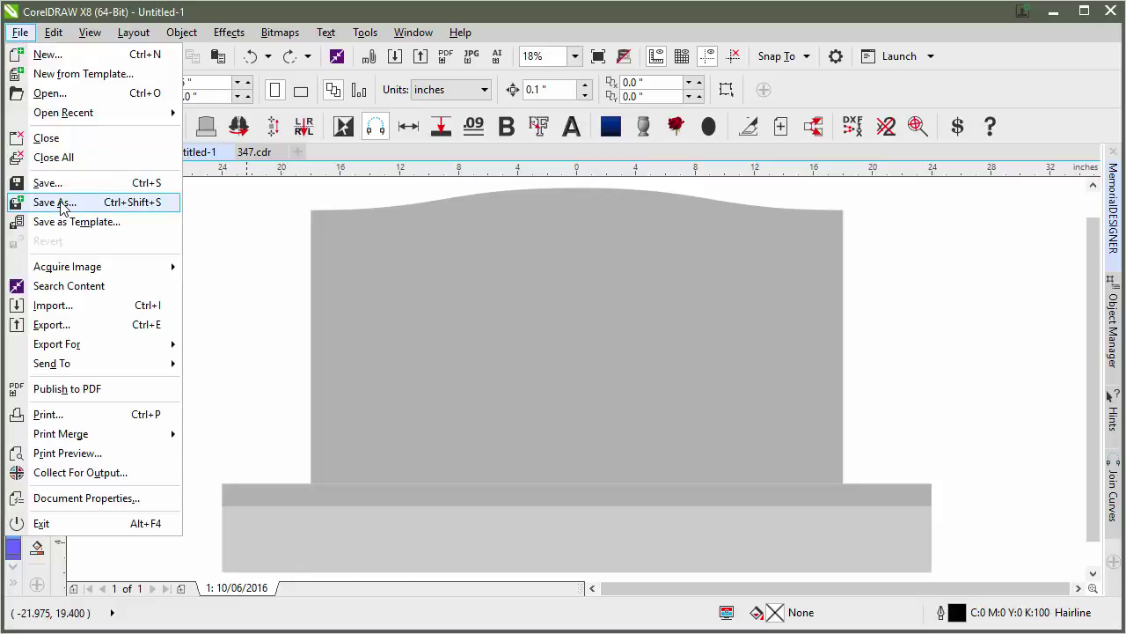
left_click(397, 317)
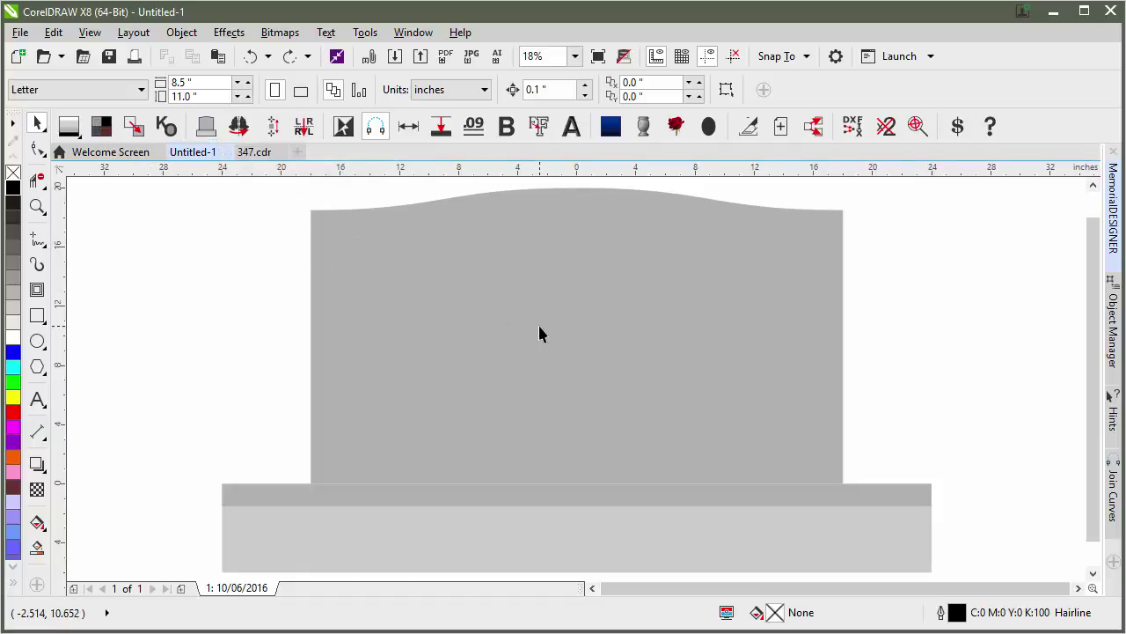
Zoom out to the whole drawing, then zoom back to fit the headstone.
key("F3")
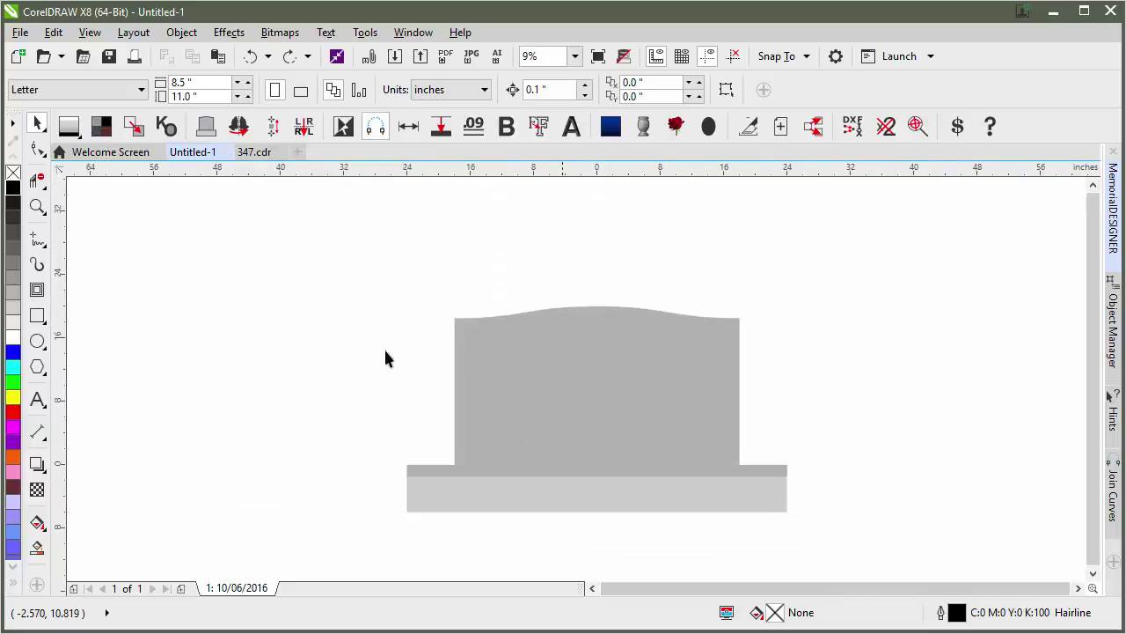
left_click(37, 245)
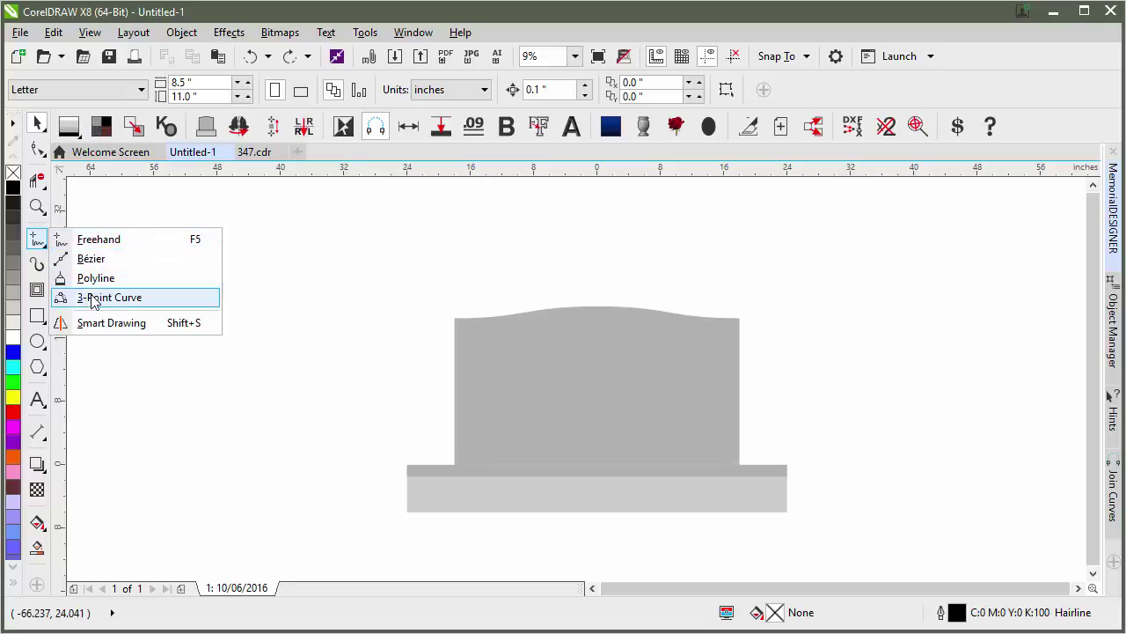
key("F4")
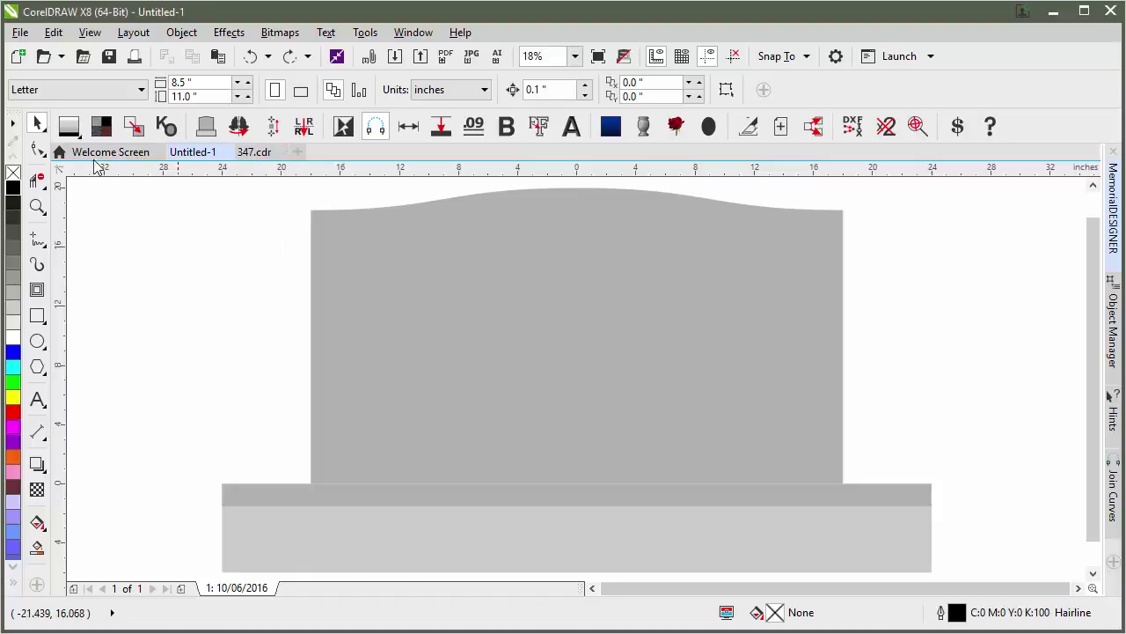
Paste the three headstone pieces into 347.cdr and send them behind the HOWARD lettering.
double_click(36, 126)
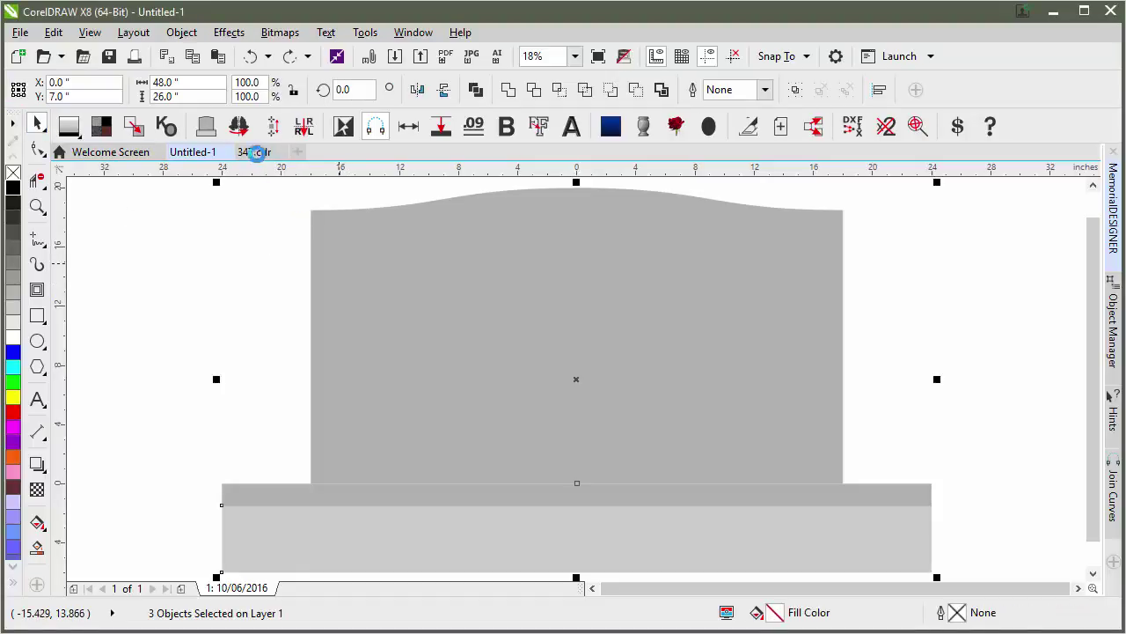
left_click(252, 152)
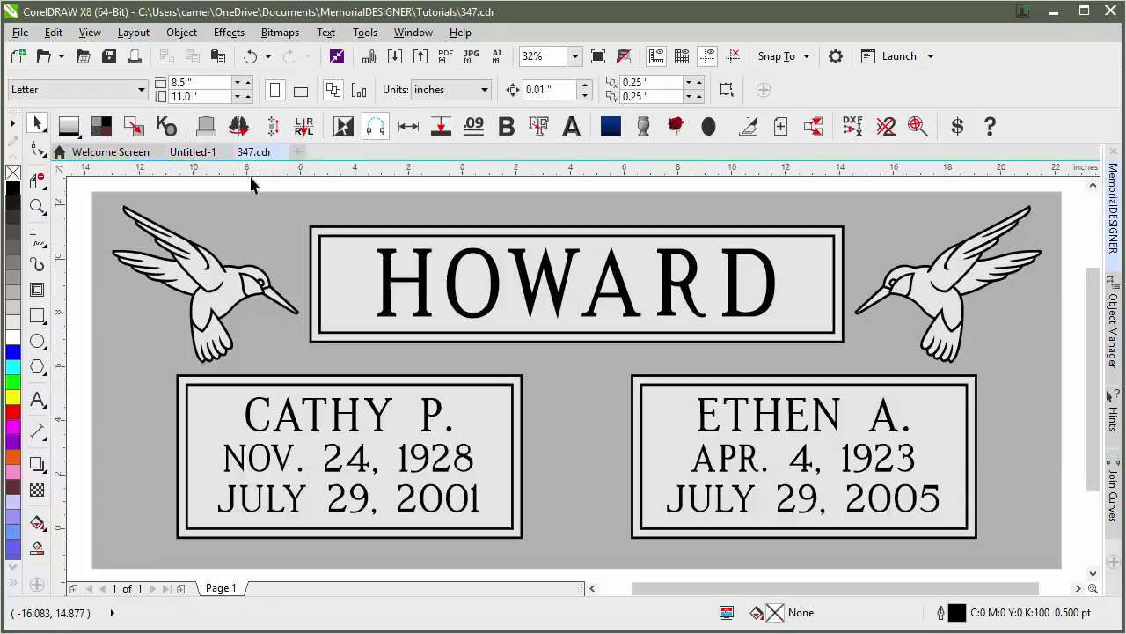
key("ctrl+v")
scroll(543, 347, "down", 2)
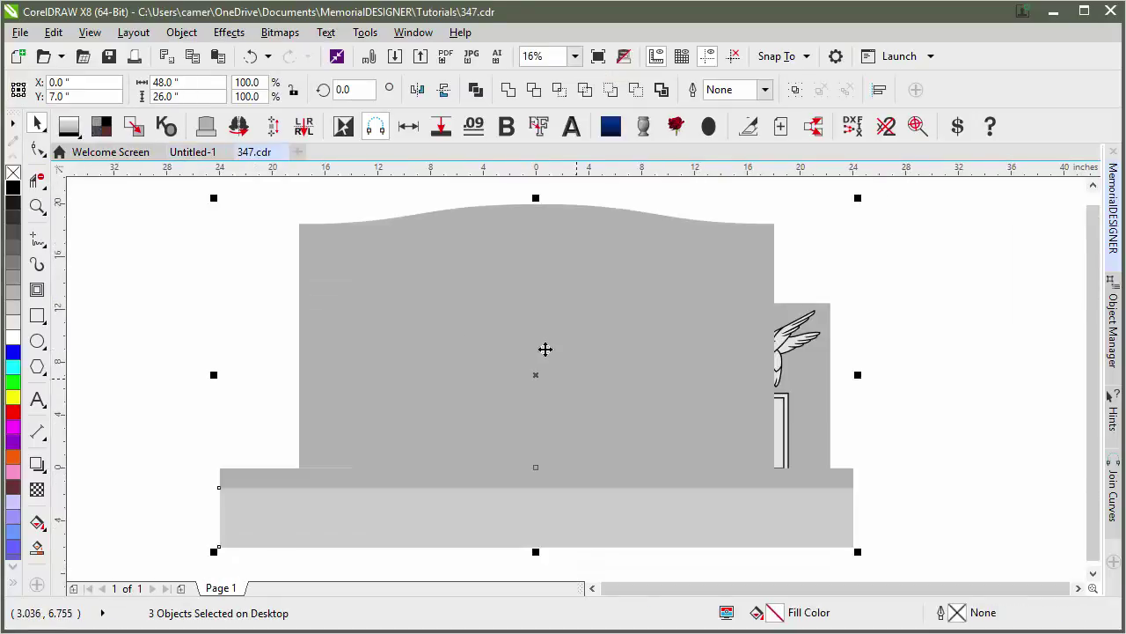
scroll(558, 360, "down", 1)
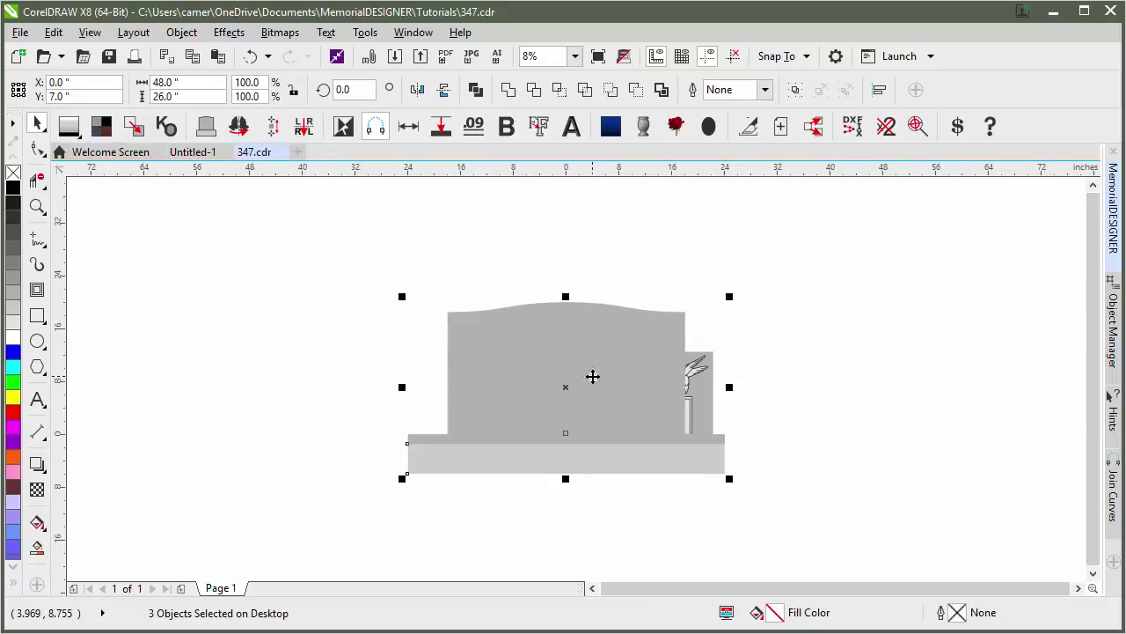
key("shift+Page_Down")
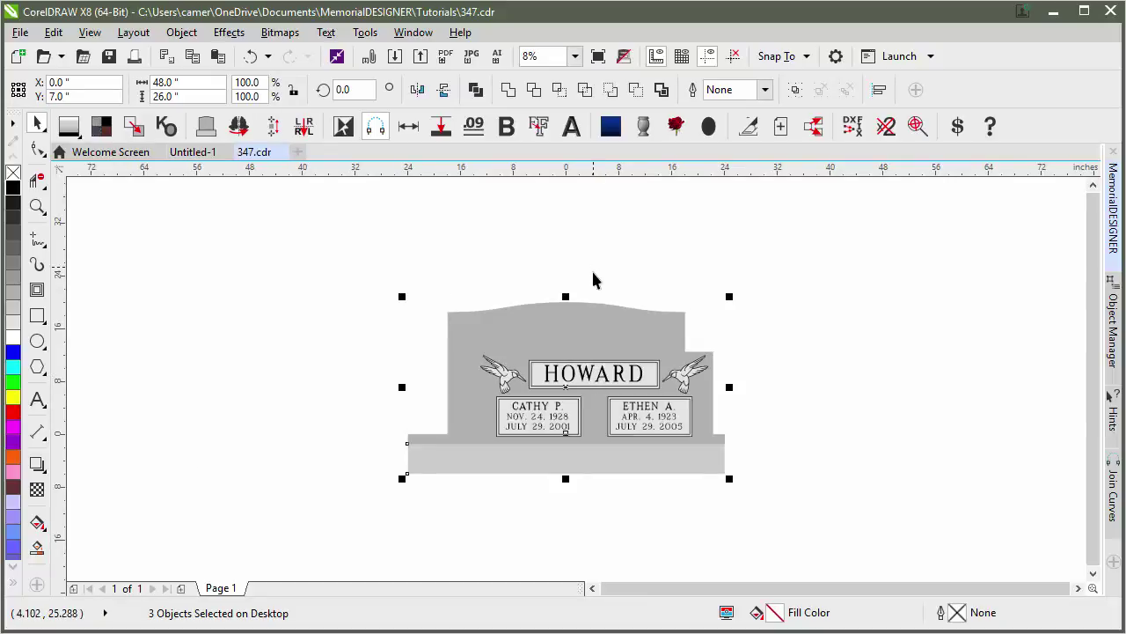
left_click(706, 342)
Move the whole HOWARD design up and left onto the serpentine upright.
key("F4")
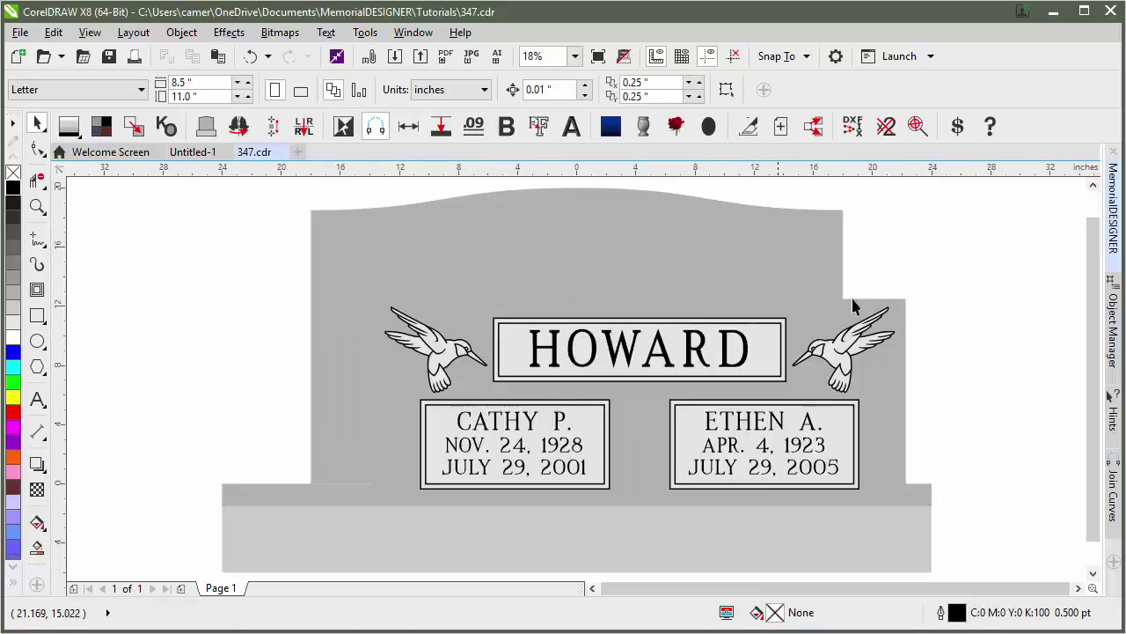
left_click_drag(950, 257, 341, 535)
left_click_drag(482, 444, 428, 403)
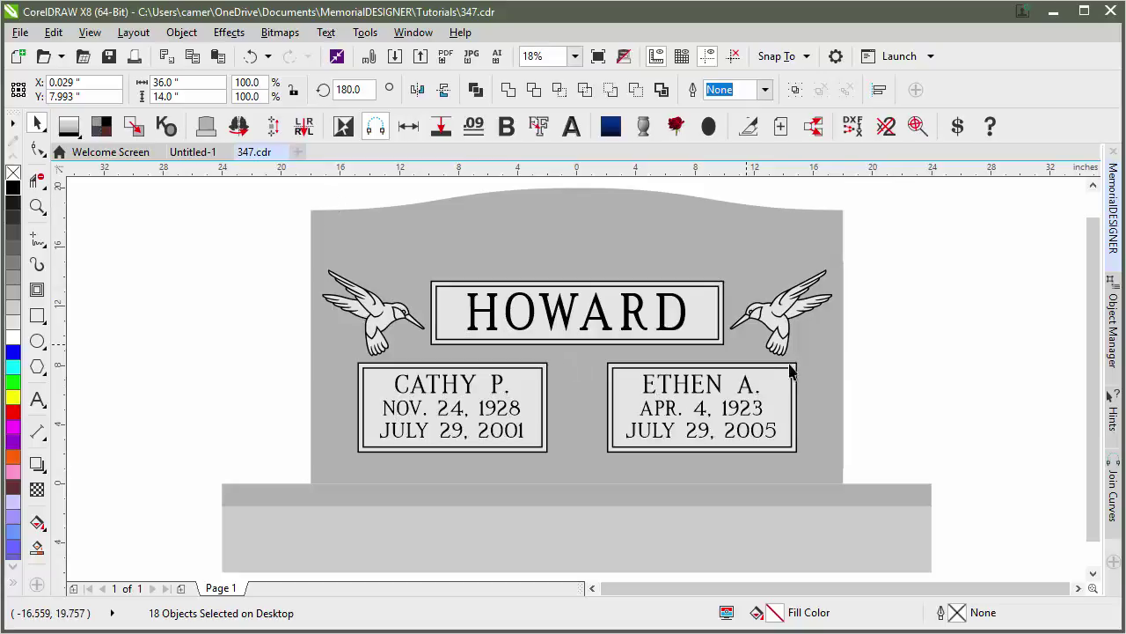
Group the hummingbirds and name panels, then centre the group vertically on the serpentine upright.
key("Escape")
left_click(820, 361)
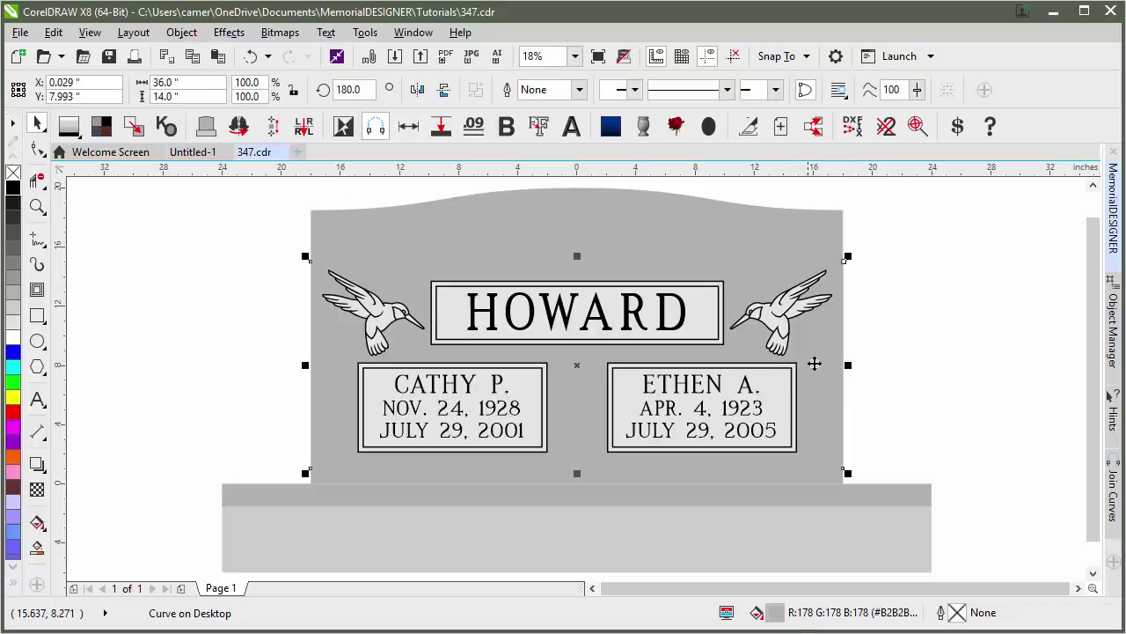
left_click(864, 360)
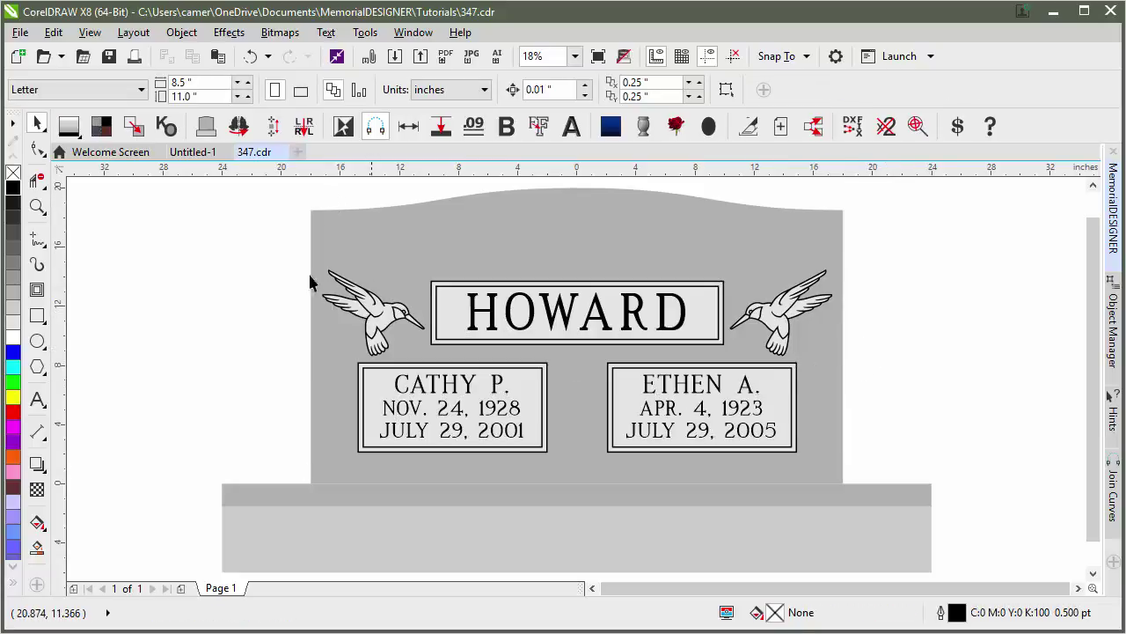
left_click_drag(270, 231, 885, 473)
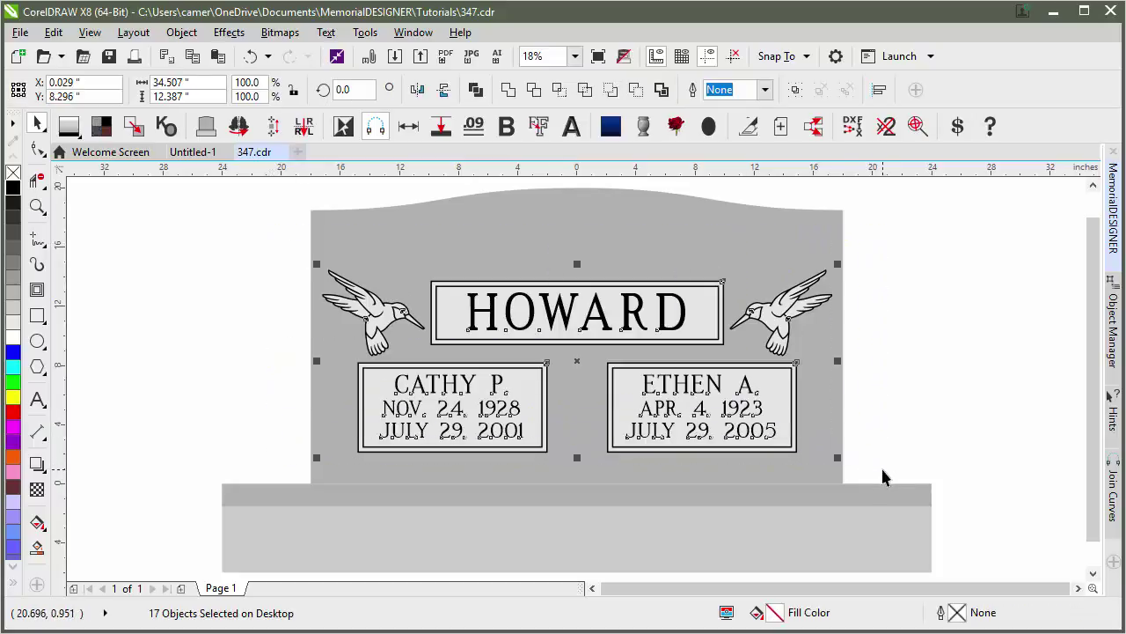
key("ctrl+g")
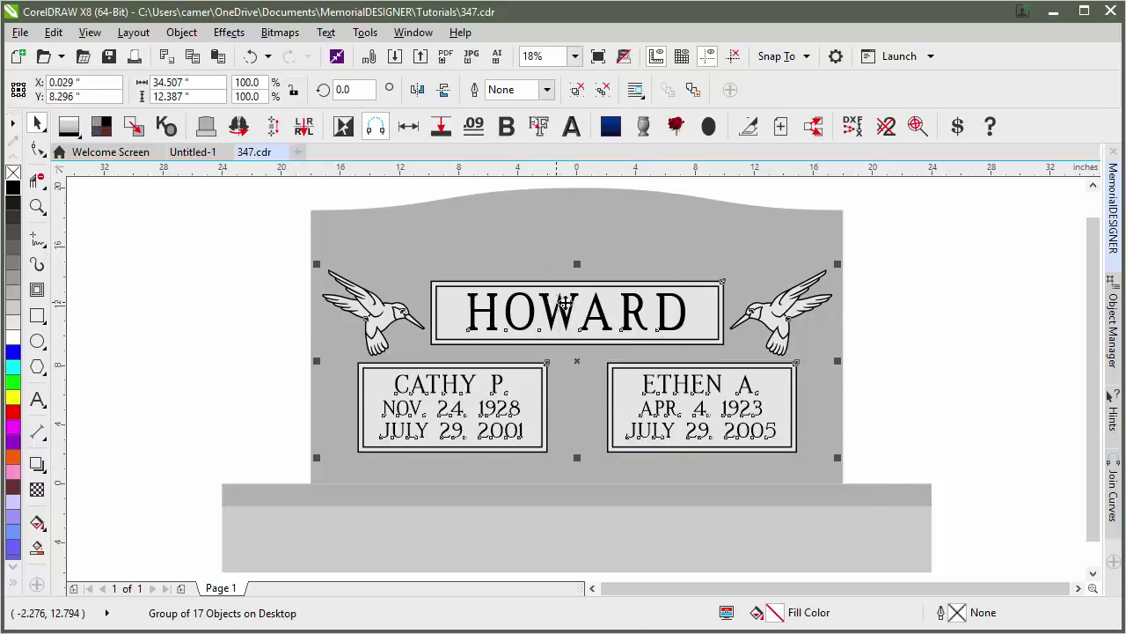
left_click(570, 208, "shift")
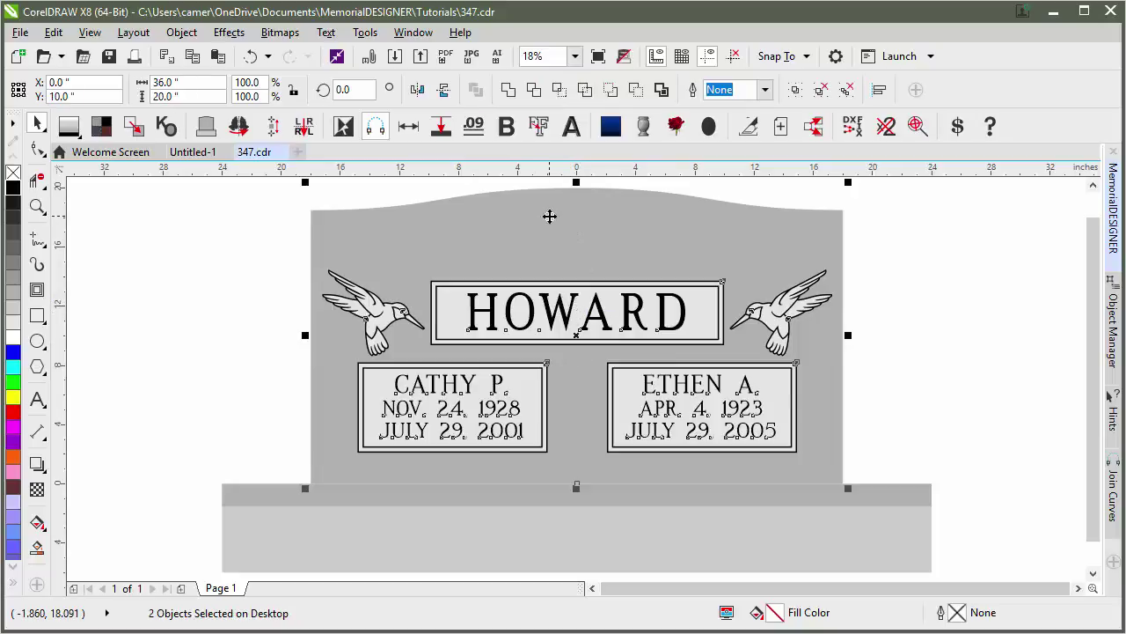
key("e")
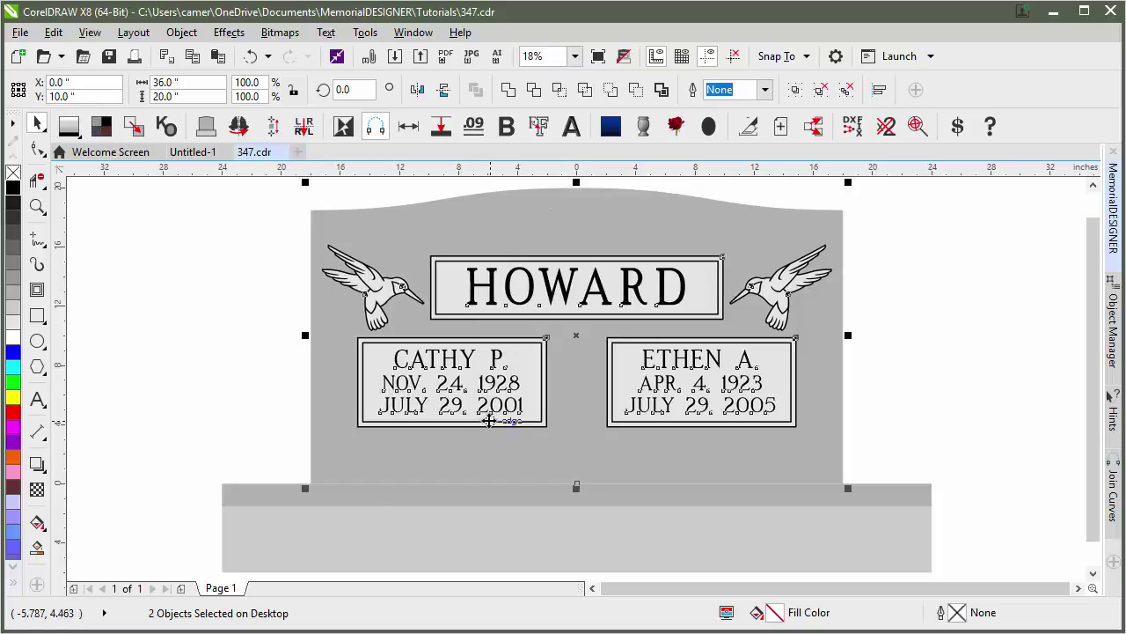
left_click(415, 197)
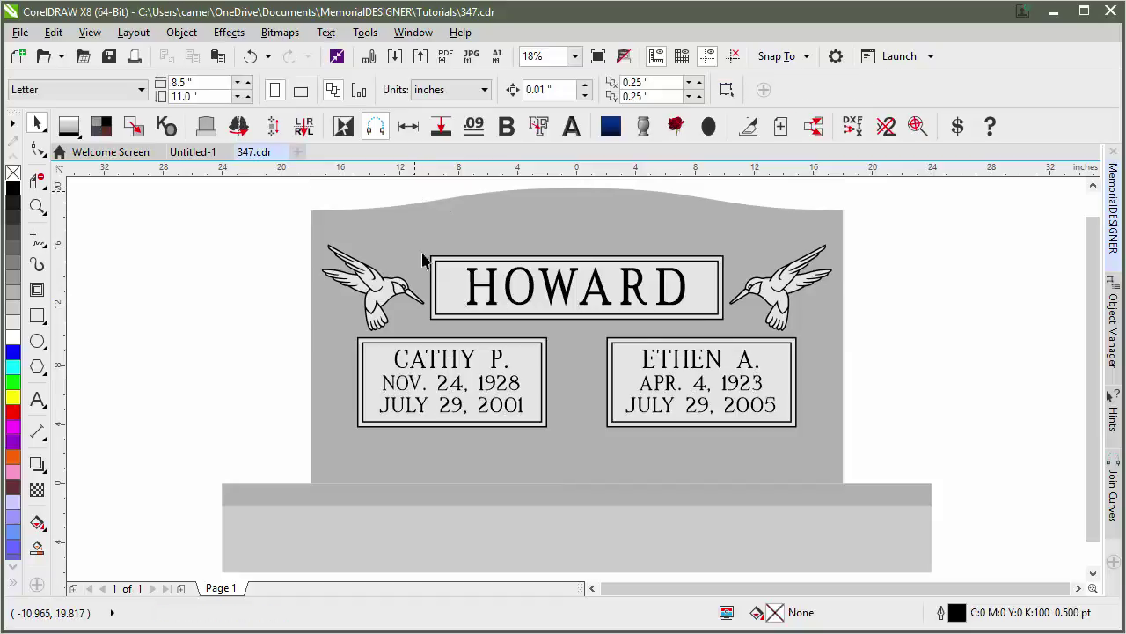
left_click(440, 308)
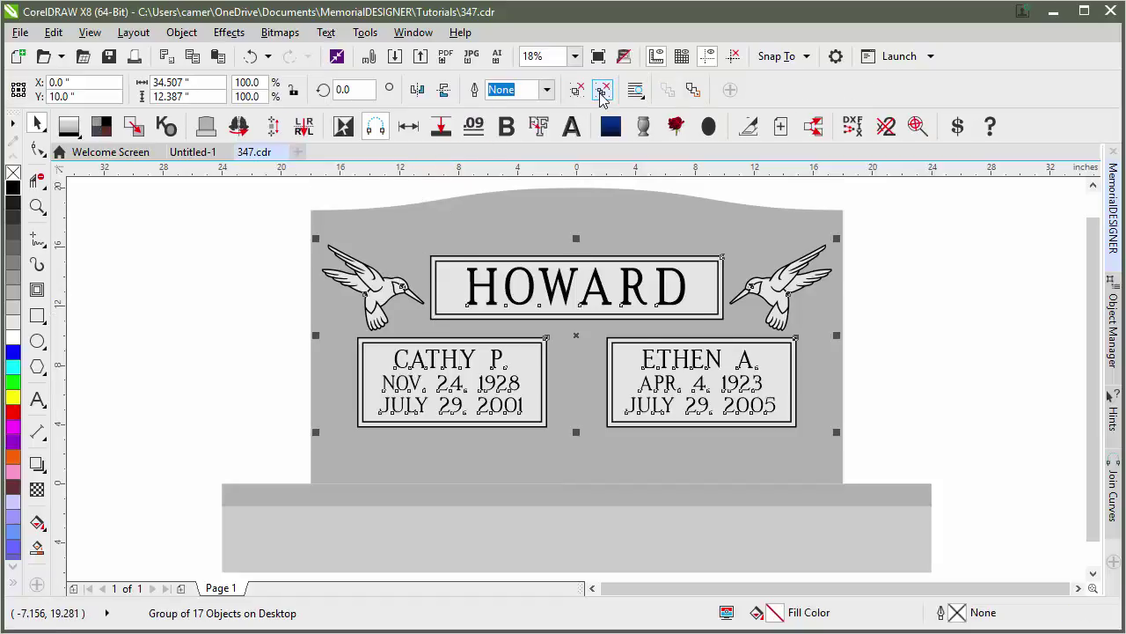
left_click(576, 89)
left_click(321, 226)
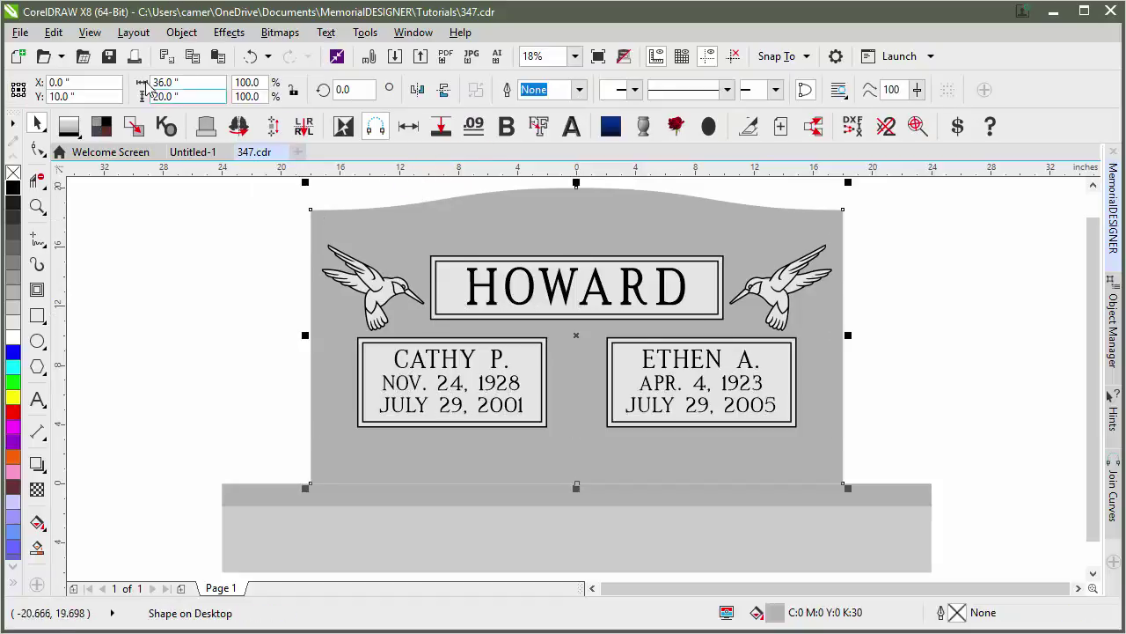
left_click(276, 322)
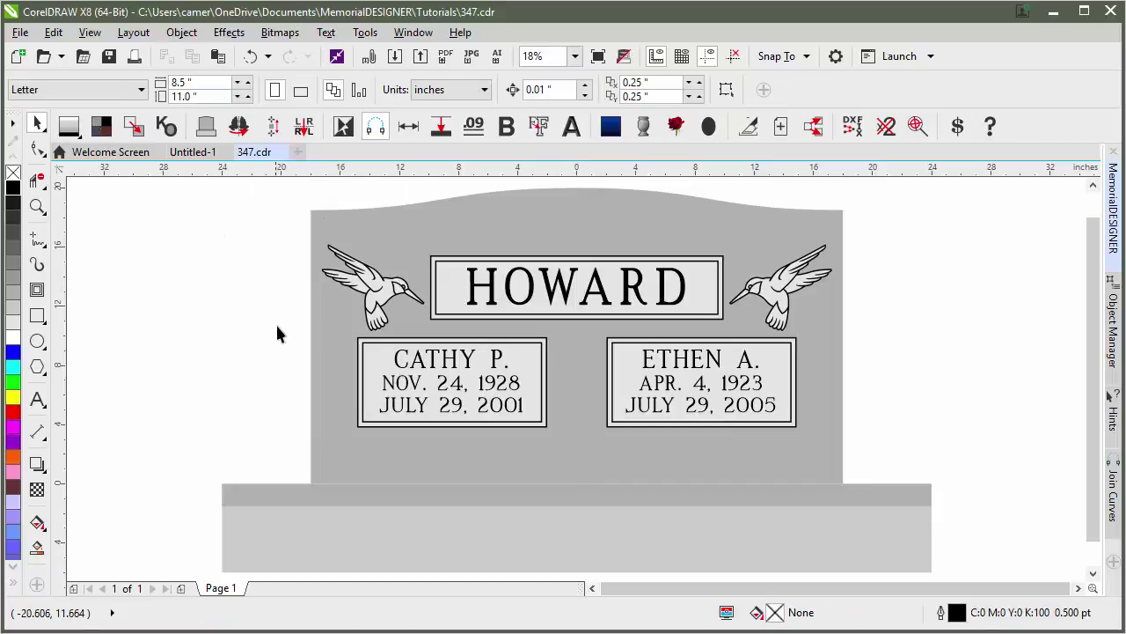
left_click_drag(277, 322, 859, 475)
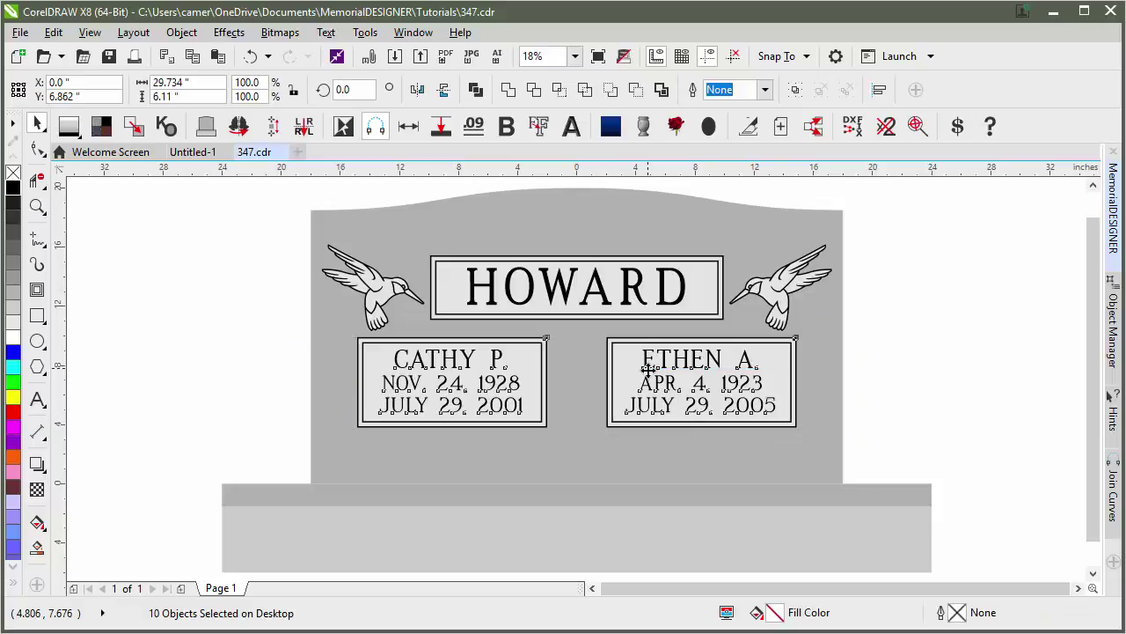
left_click_drag(647, 370, 654, 409)
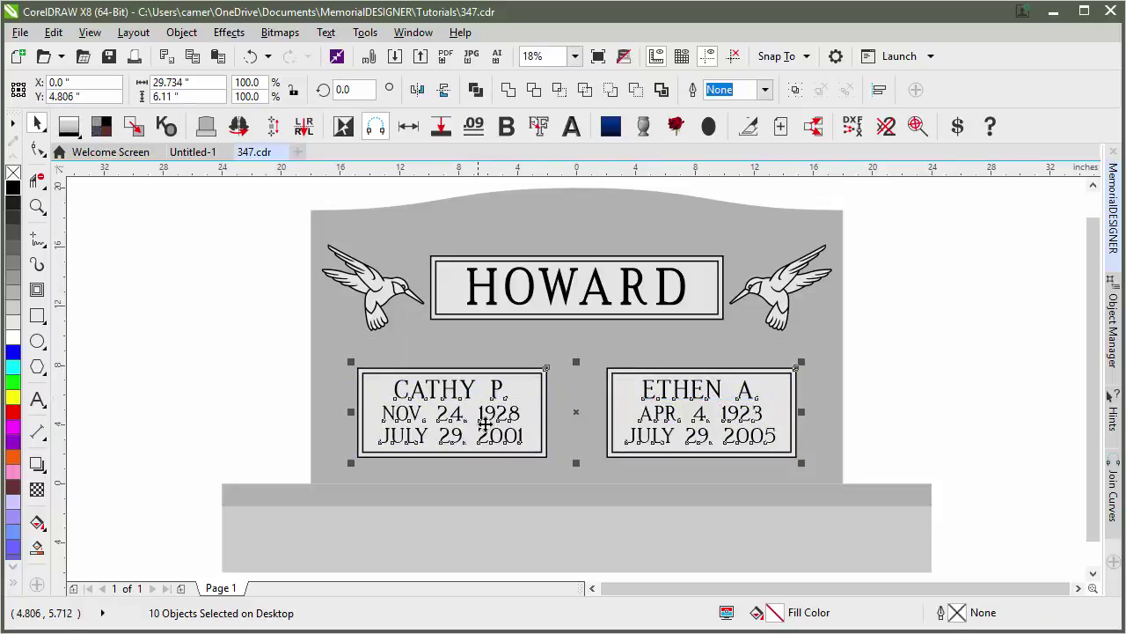
Raise the HOWARD panel and both hummingbirds toward the serpentine top.
left_click_drag(255, 204, 844, 352)
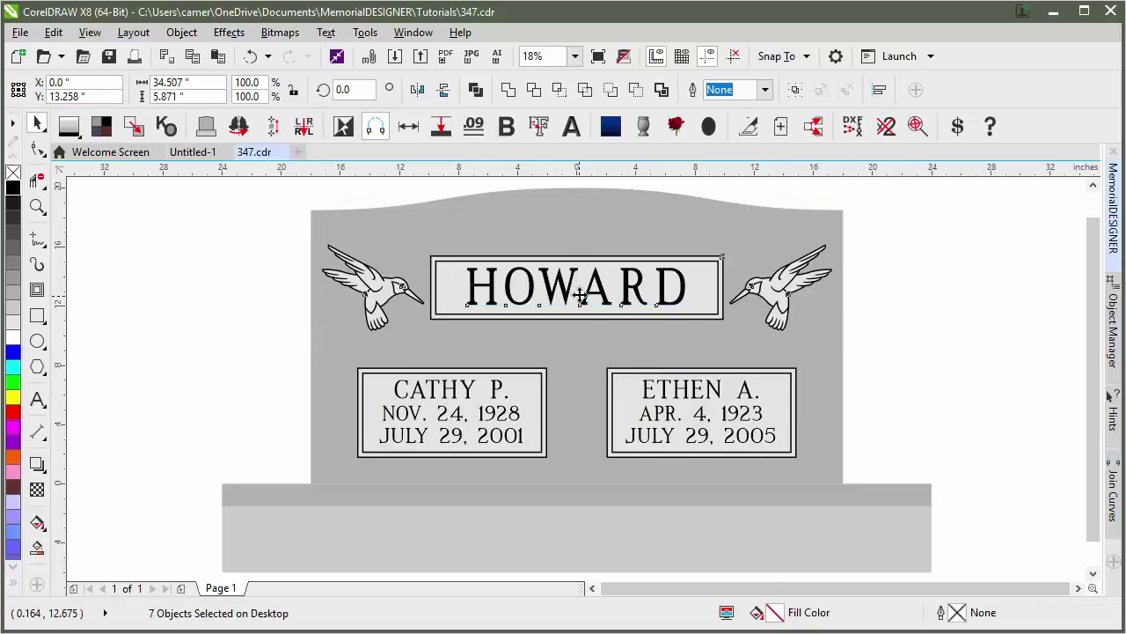
left_click_drag(578, 299, 583, 285)
left_click(233, 308)
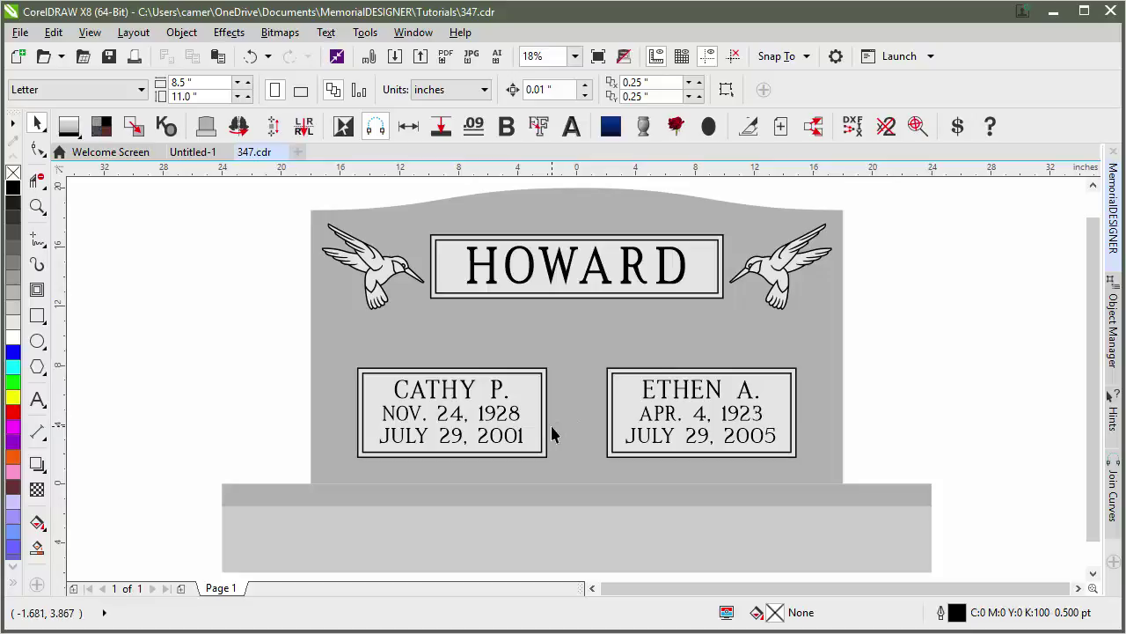
Set the nudge distance to 0.25 inch.
double_click(570, 91)
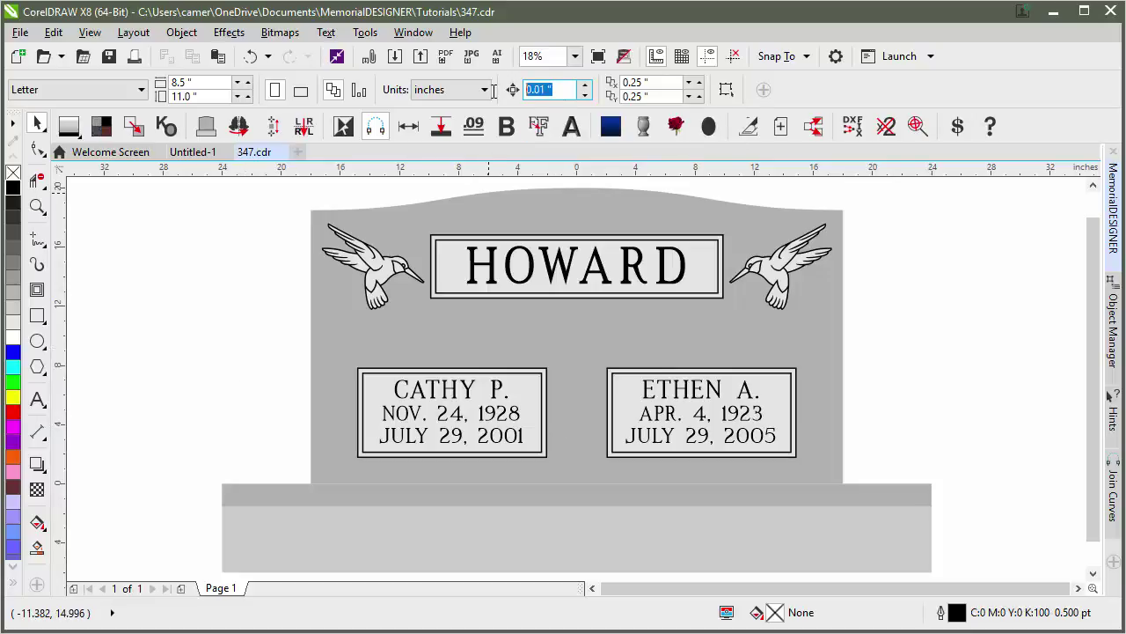
type(".25")
key("Return")
left_click_drag(254, 328, 575, 469)
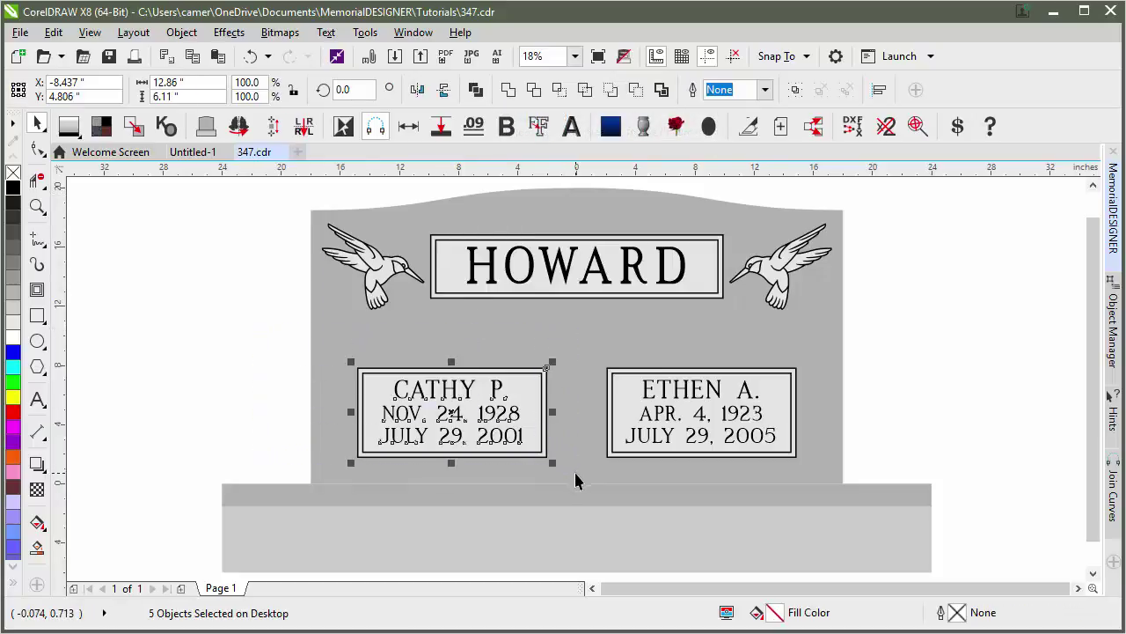
key("Left")
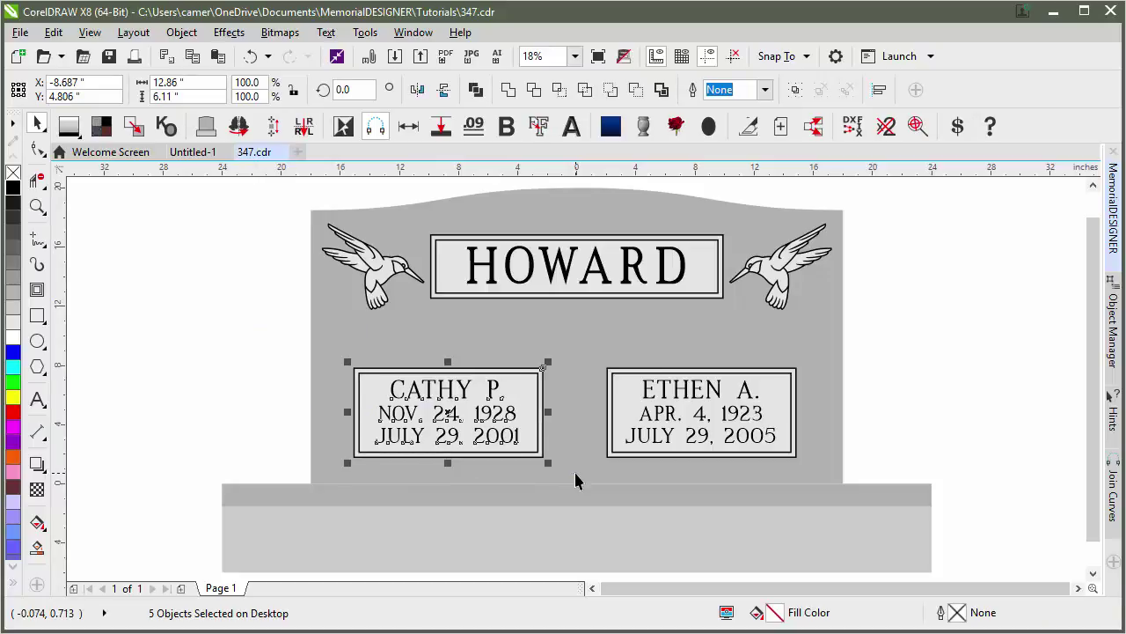
key("Left")
key("Left")
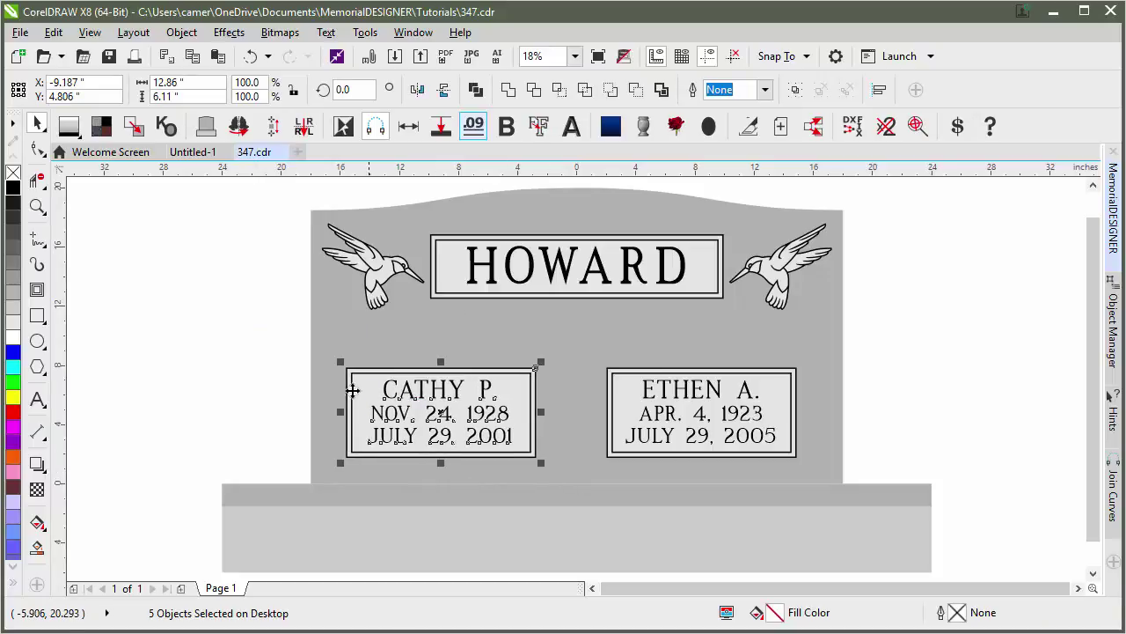
key("Left")
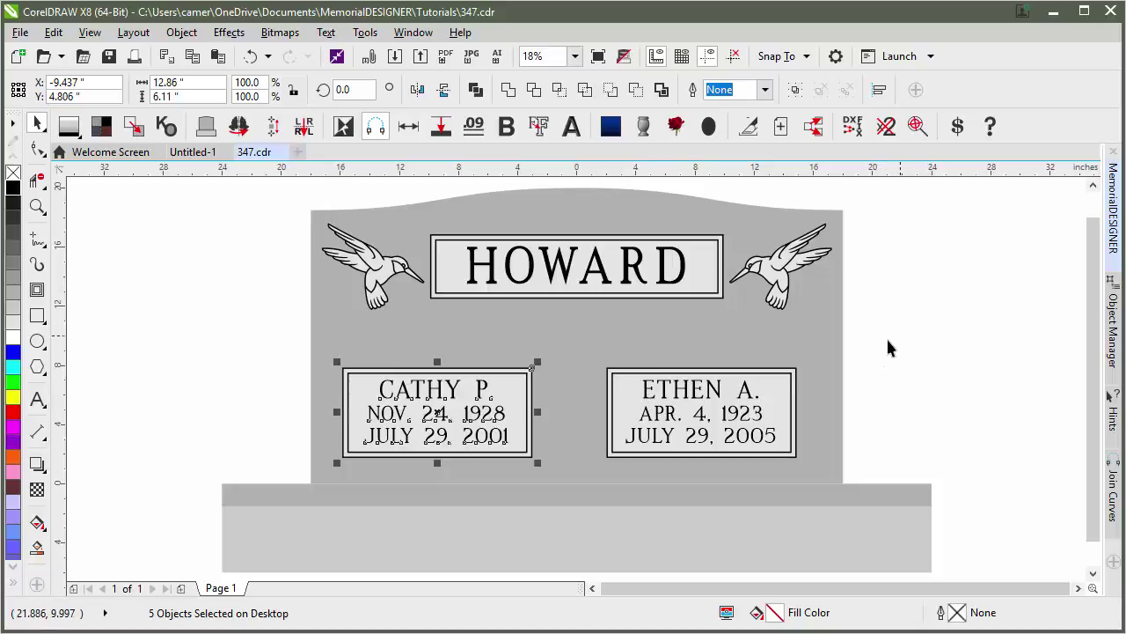
left_click_drag(901, 337, 580, 469)
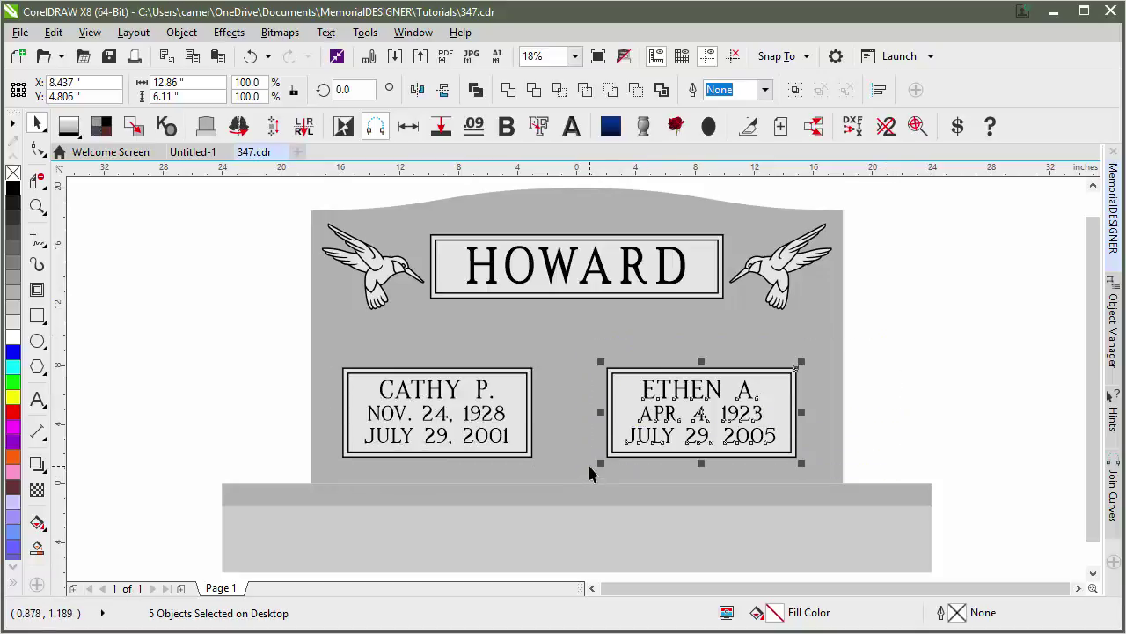
key("Right")
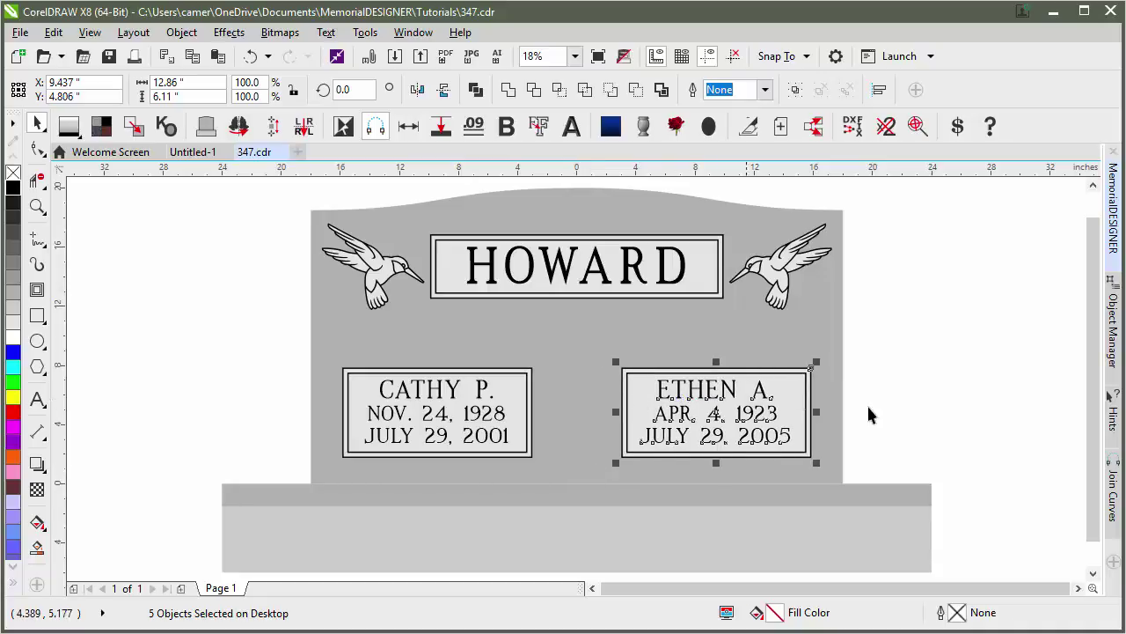
key("Escape")
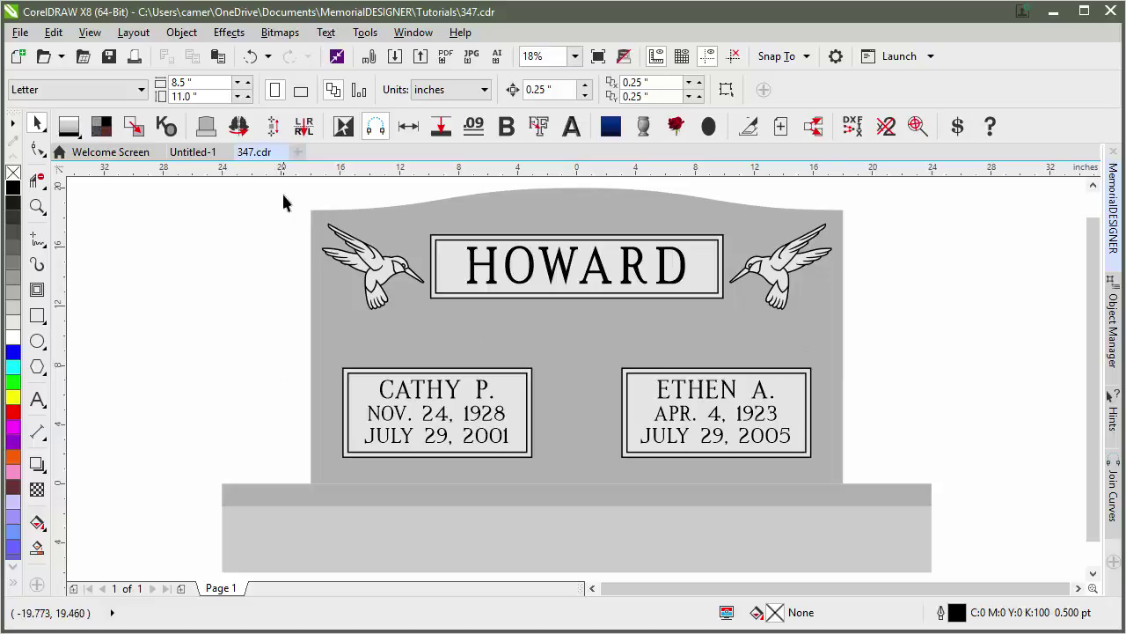
Nudge the HOWARD panel and both hummingbirds down, slightly below the serpentine top.
left_click_drag(282, 196, 907, 348)
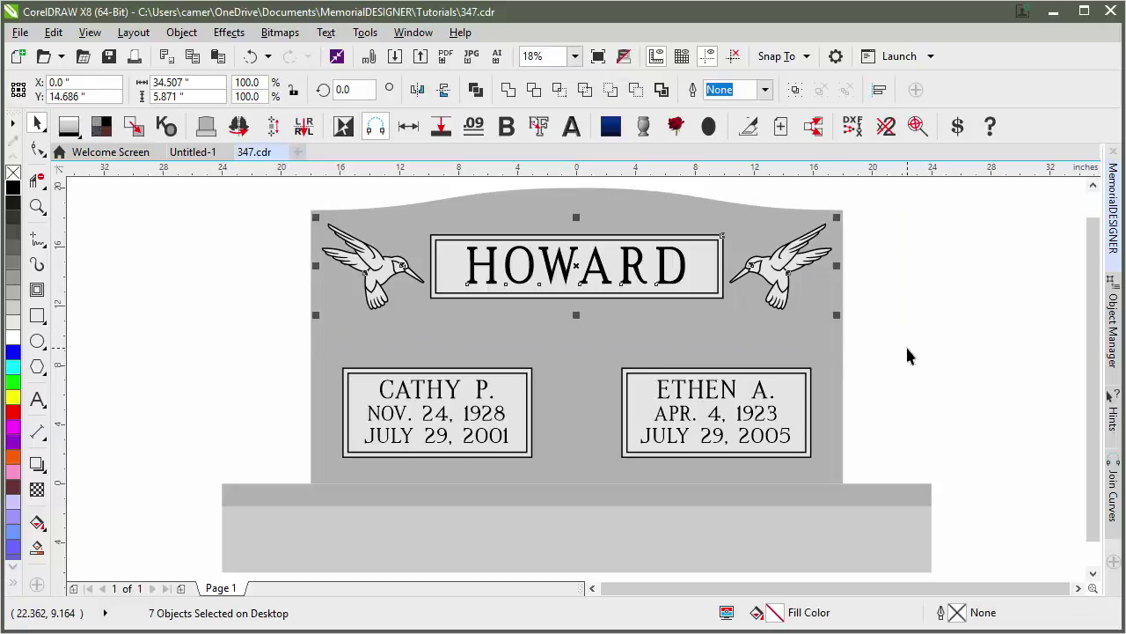
key("Down")
key("Down")
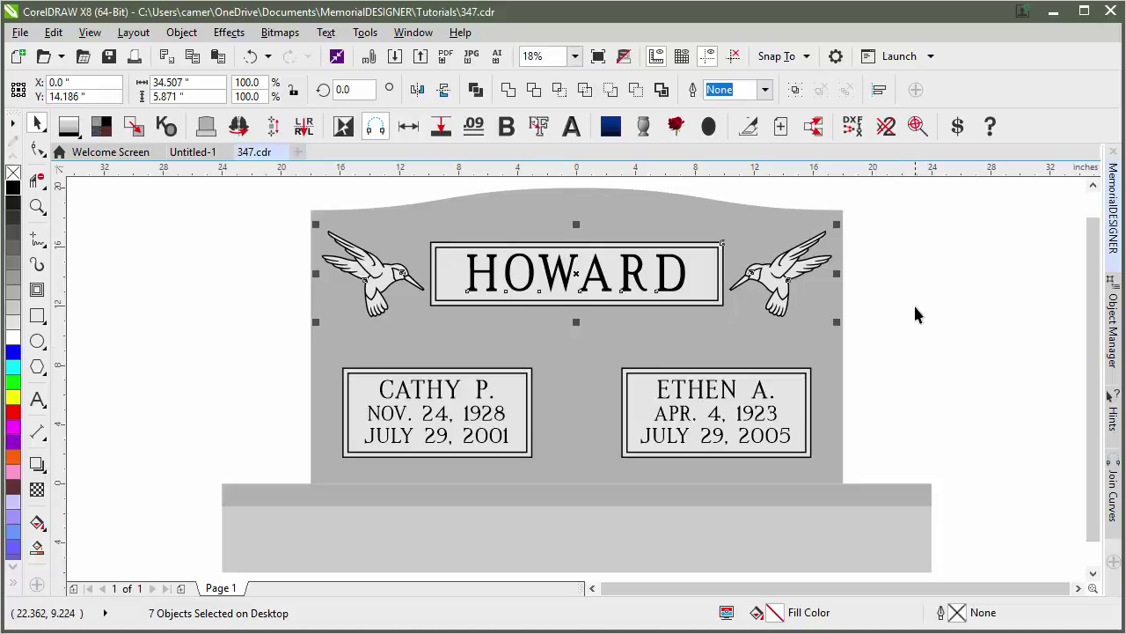
left_click(913, 281)
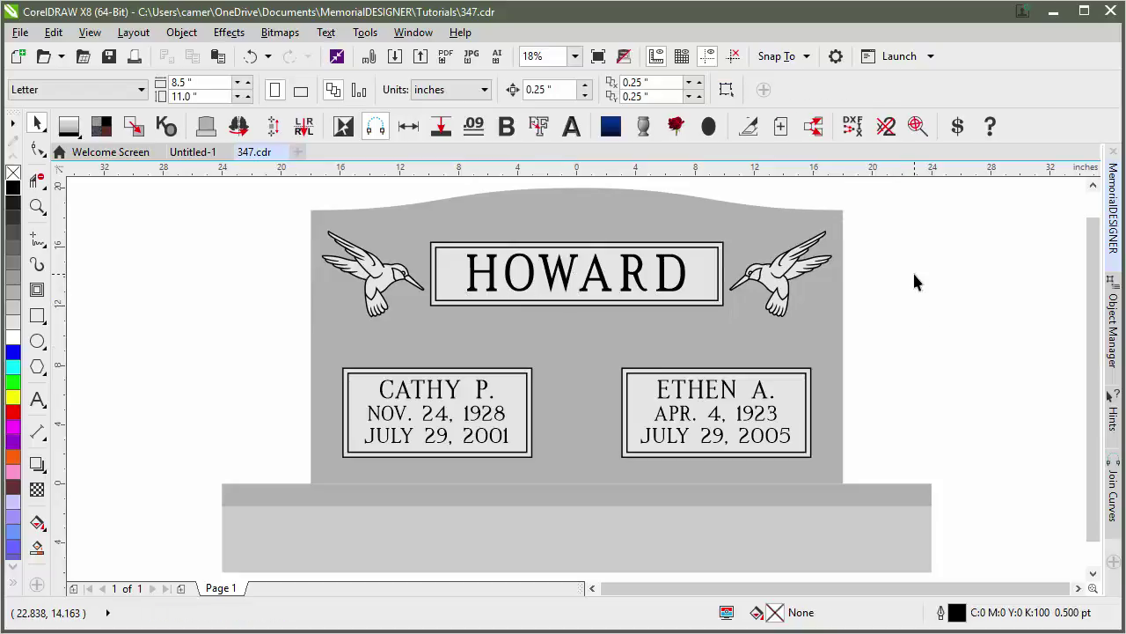